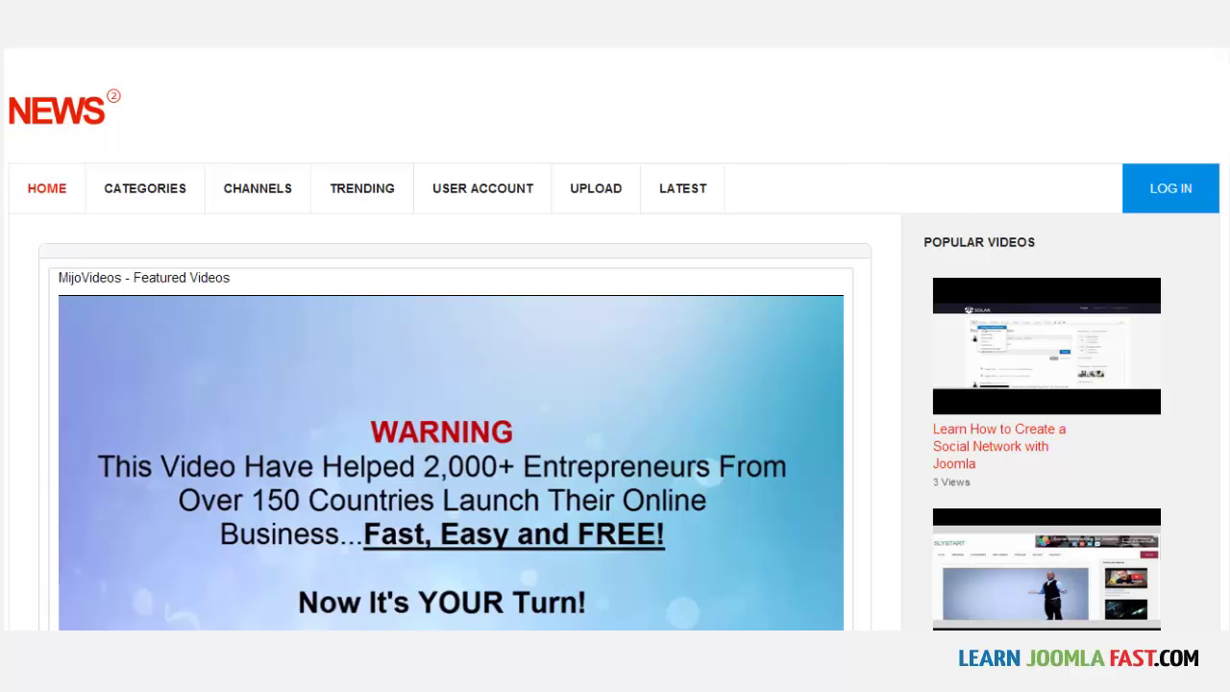
# - Scroll through the front-end video site's front page to look it over
pyautogui.scroll(-10, 615, 385)
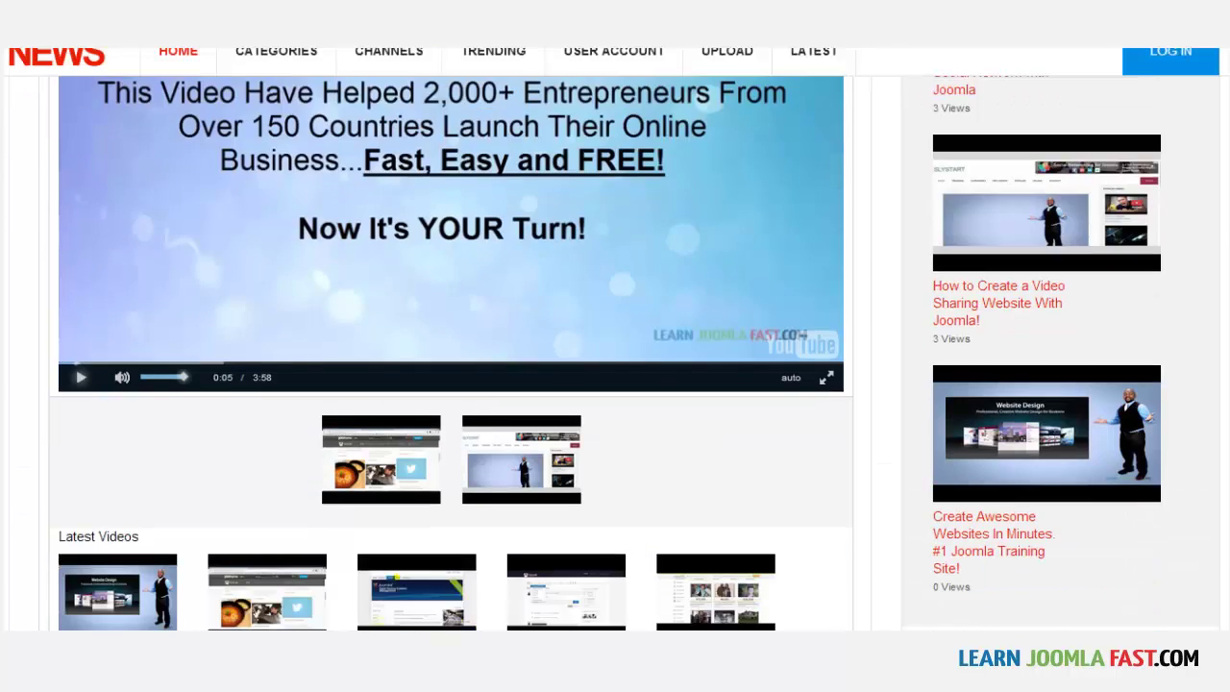
pyautogui.scroll(10, 615, 384)
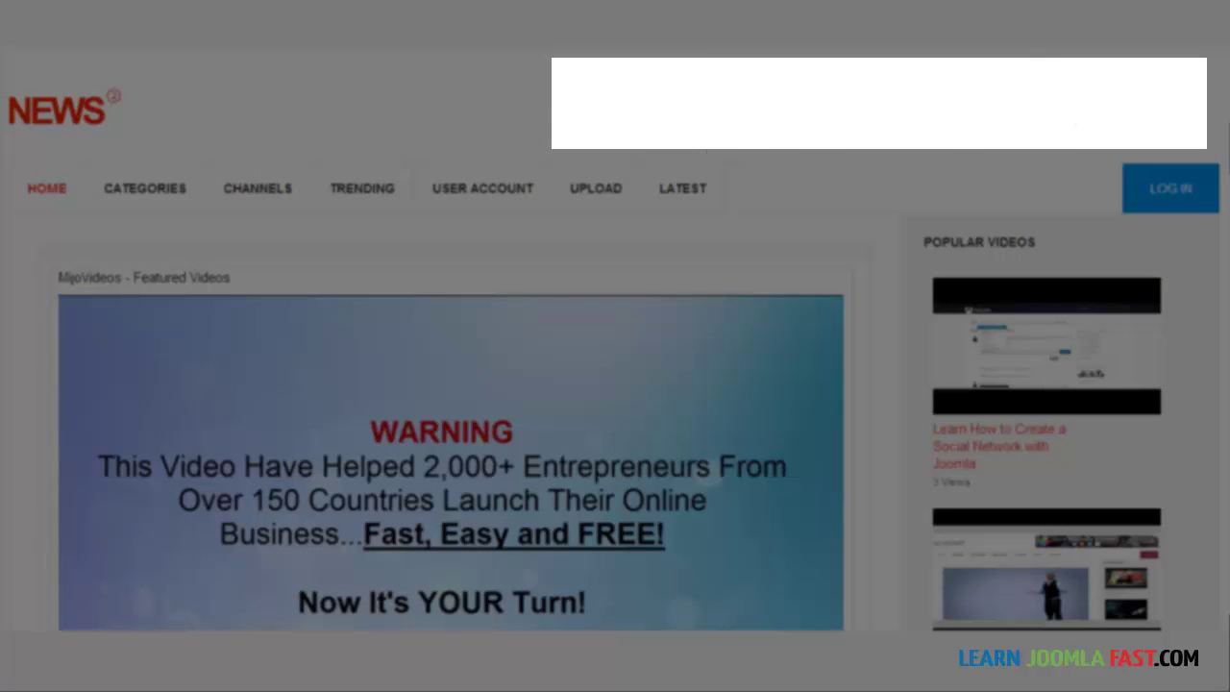
pyautogui.scroll(-5, 1187, 173)
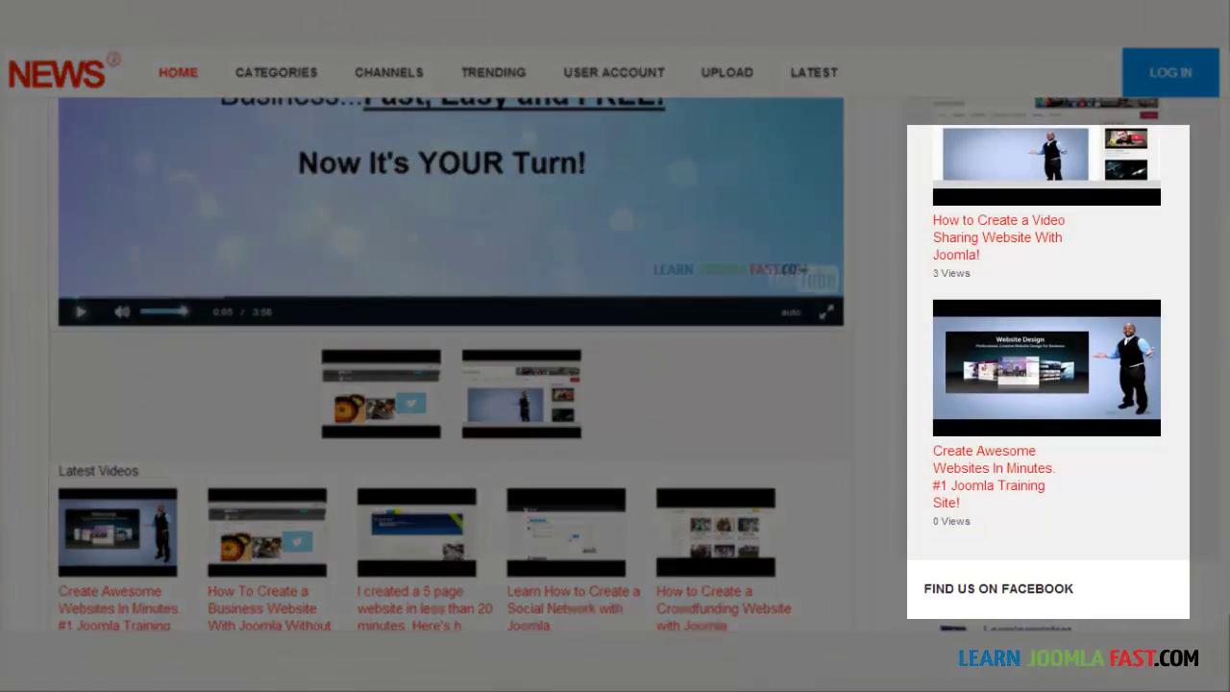
pyautogui.scroll(5, 1190, 213)
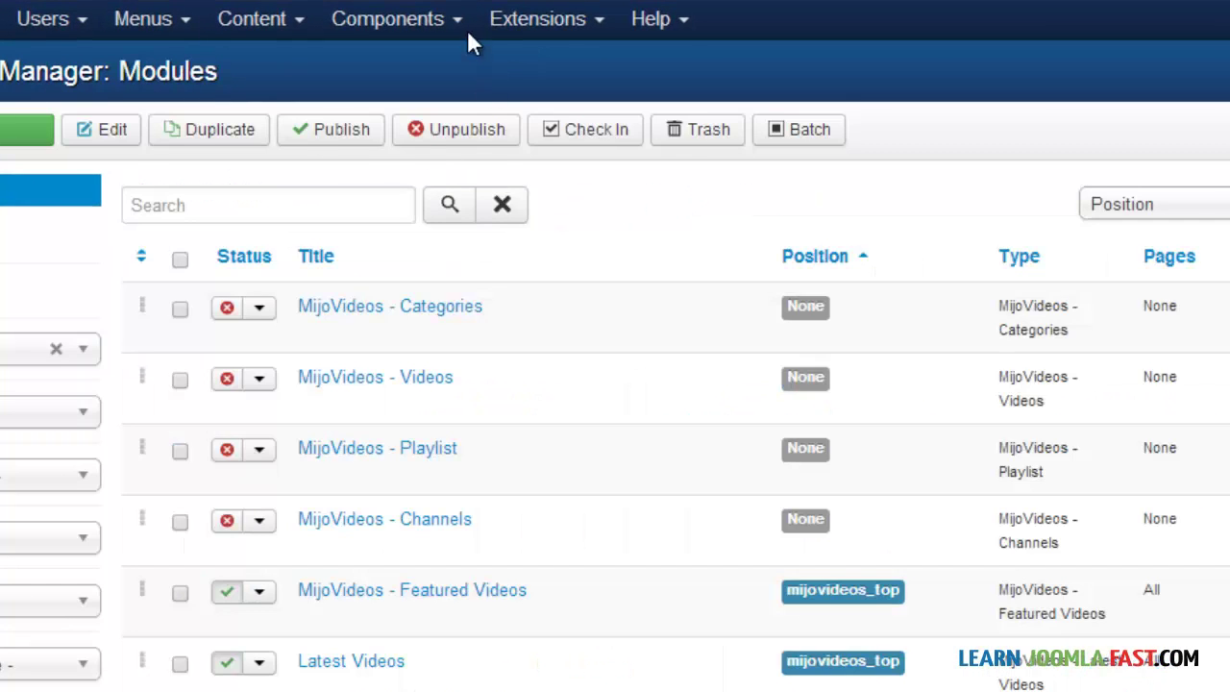
# - Enable Preview Module Positions in the Template Manager options, save, and preview the gk_news2 template
pyautogui.click(549, 26)
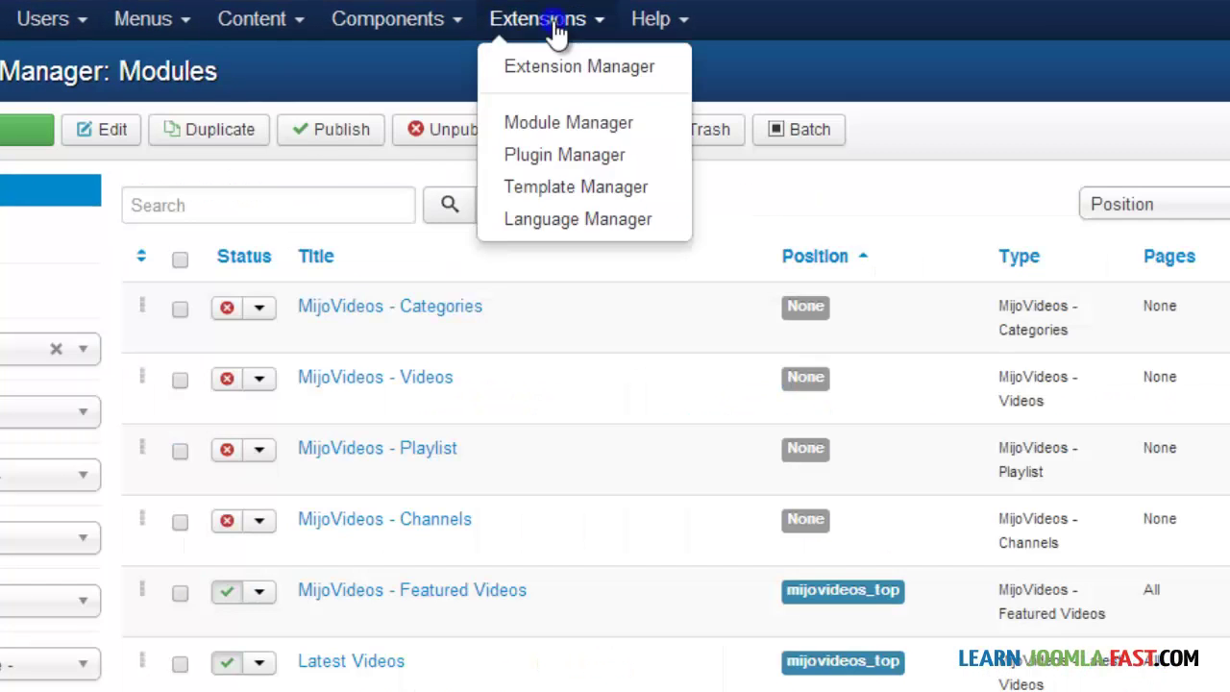
pyautogui.click(549, 186)
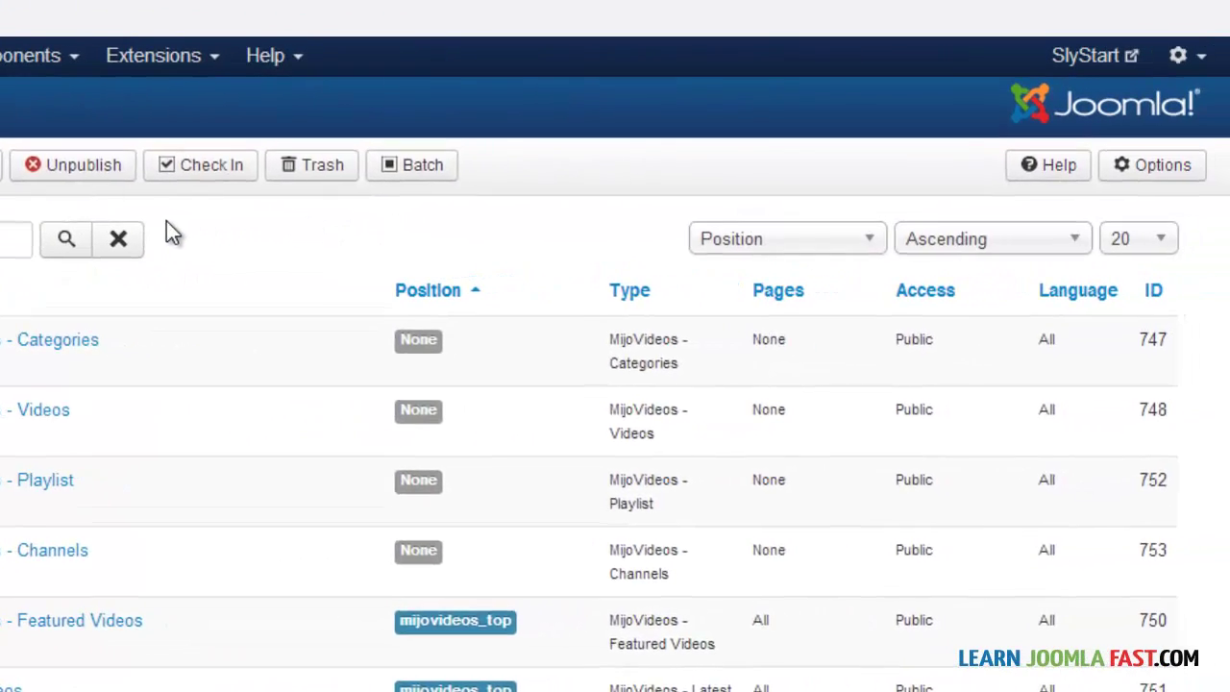
pyautogui.click(1150, 165)
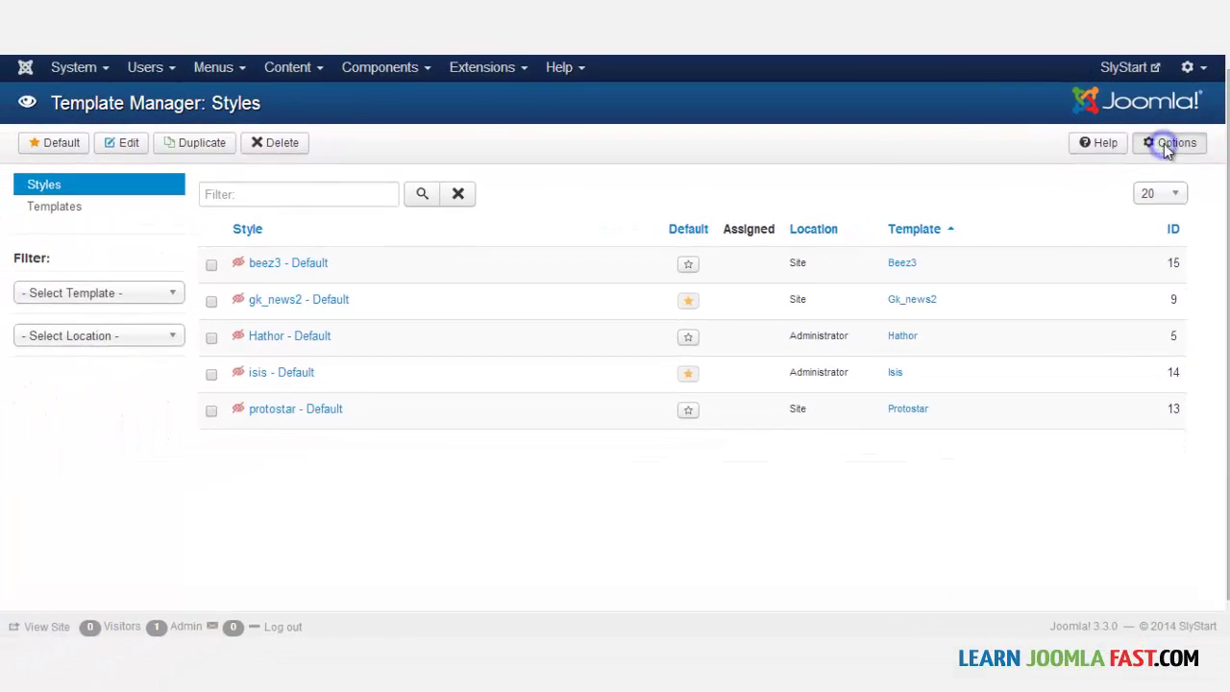
pyautogui.moveTo(252, 275)
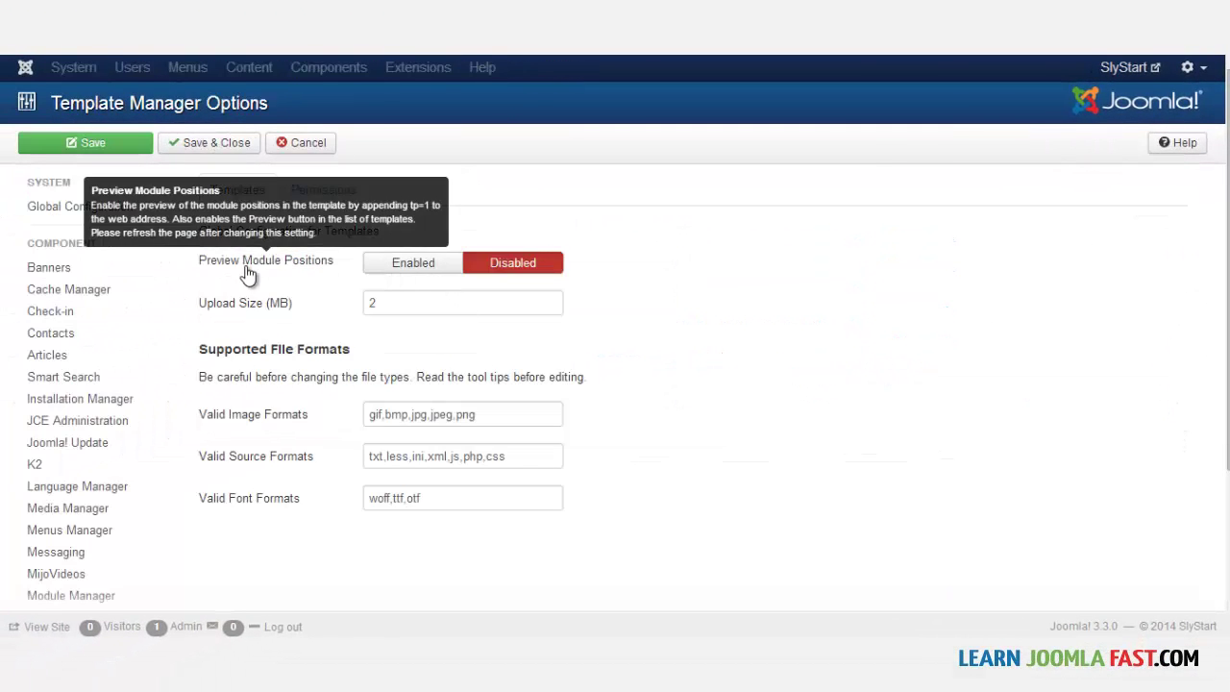
pyautogui.click(411, 268)
pyautogui.click(212, 144)
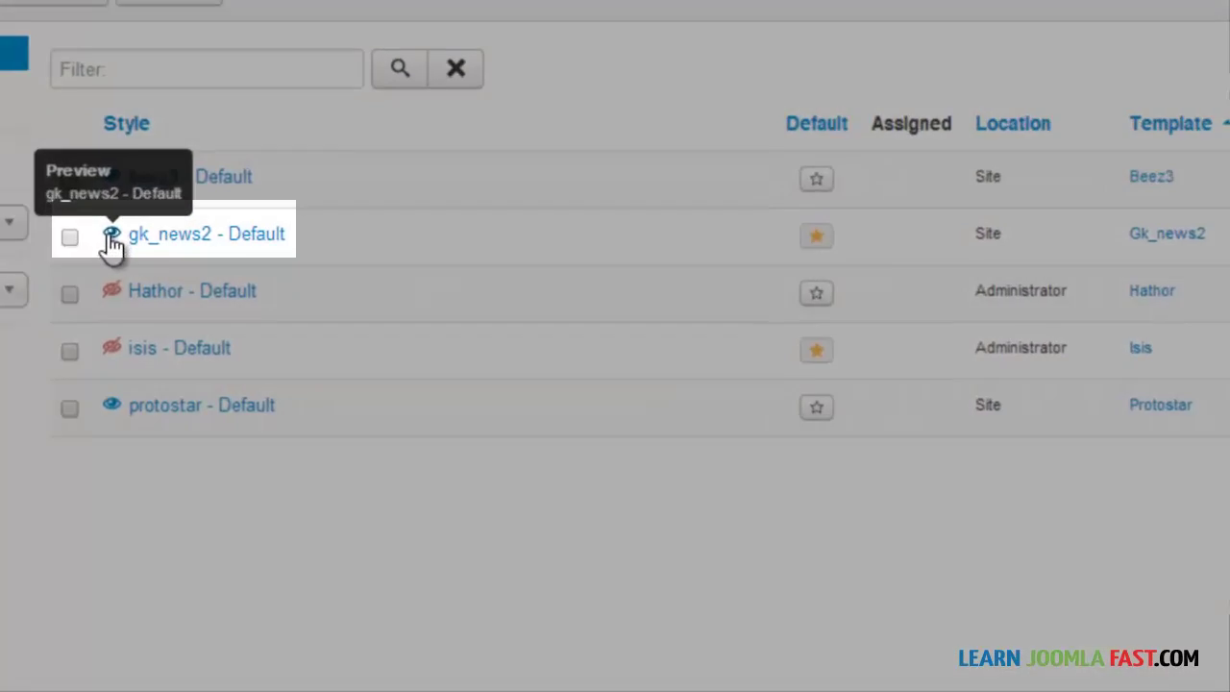
pyautogui.click(112, 235)
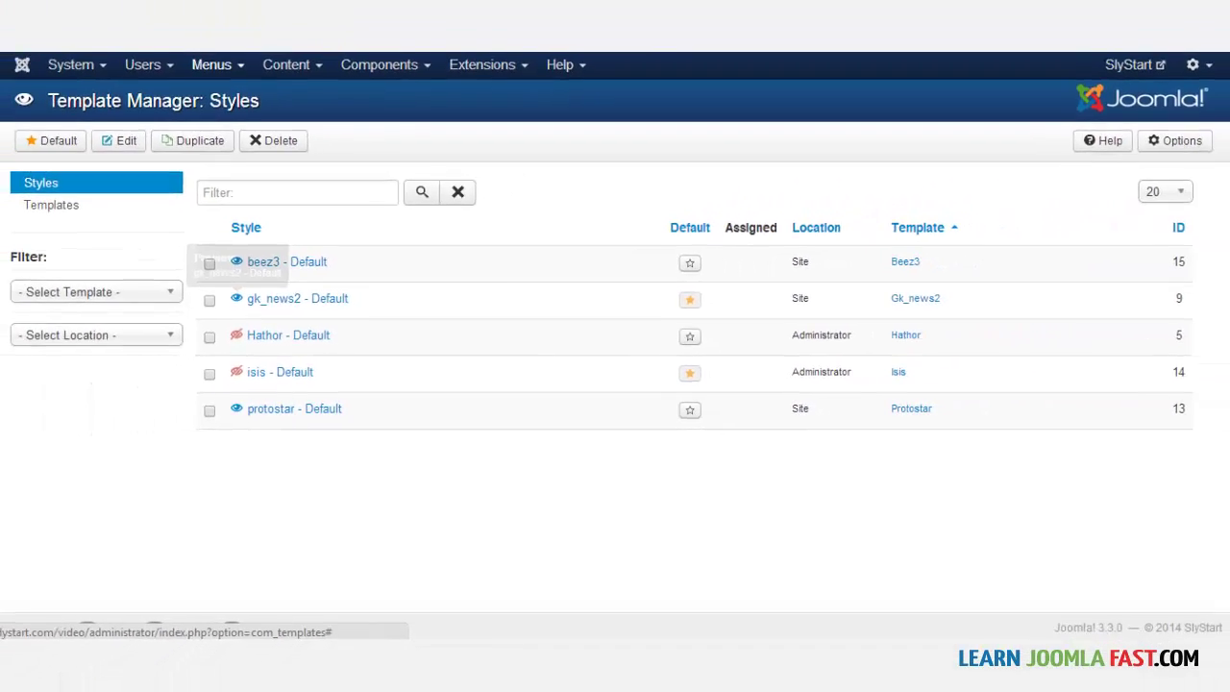
pyautogui.click(237, 298)
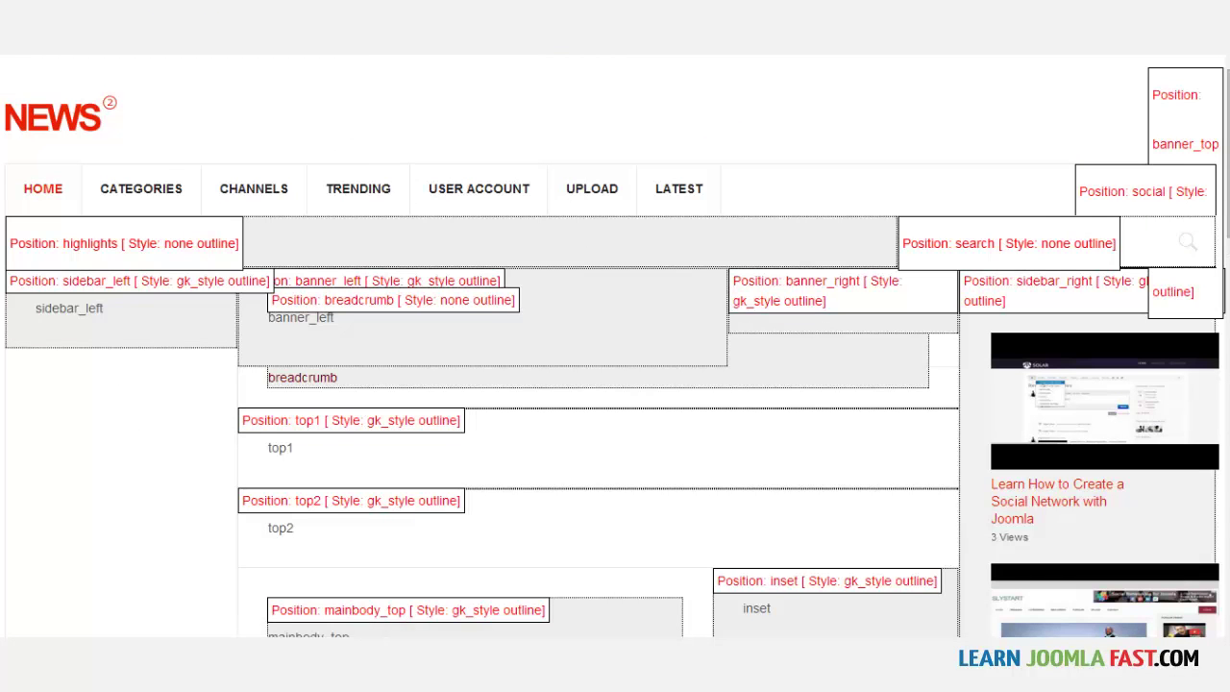
# - Scroll the gk_news2 position preview to inspect banner_top and sidebar_right
pyautogui.scroll(-8, 614, 346)
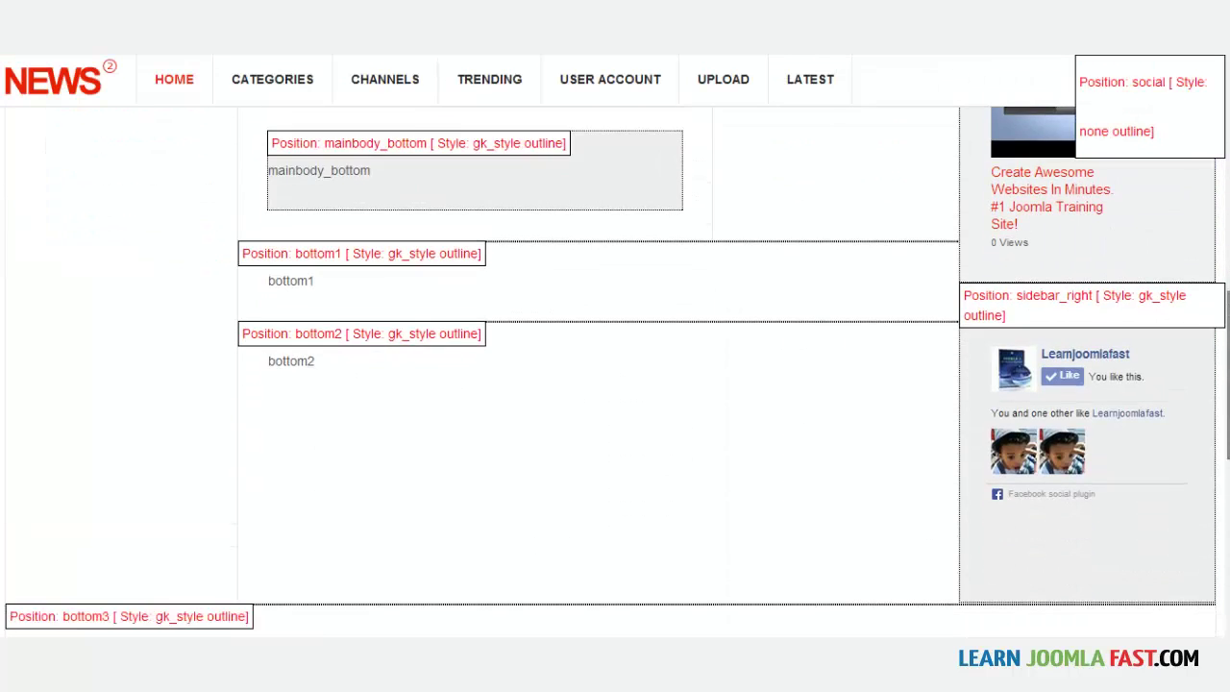
pyautogui.scroll(-4, 615, 372)
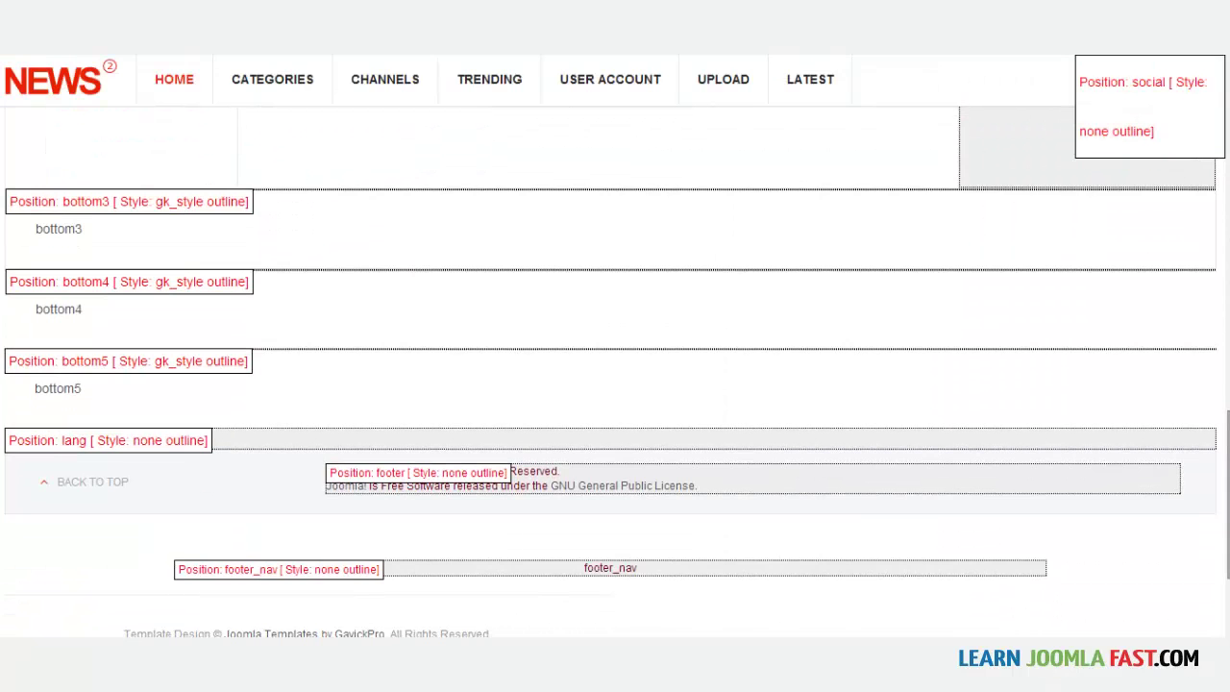
pyautogui.scroll(-2, 615, 385)
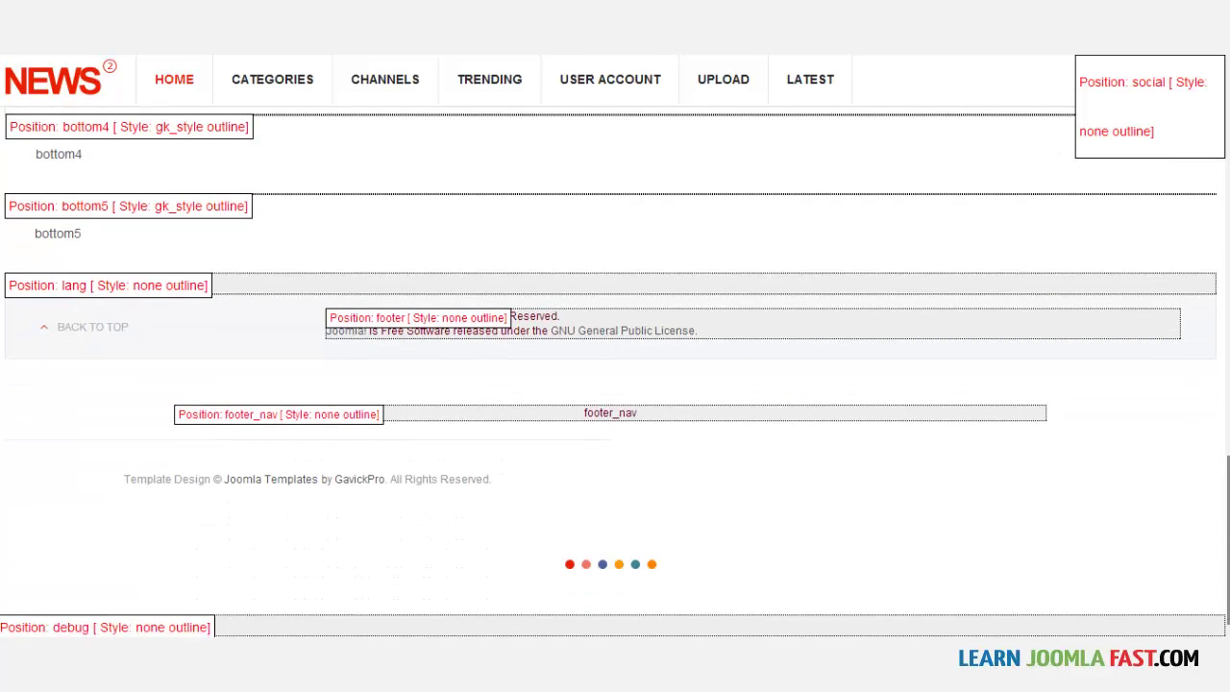
pyautogui.scroll(15, 615, 375)
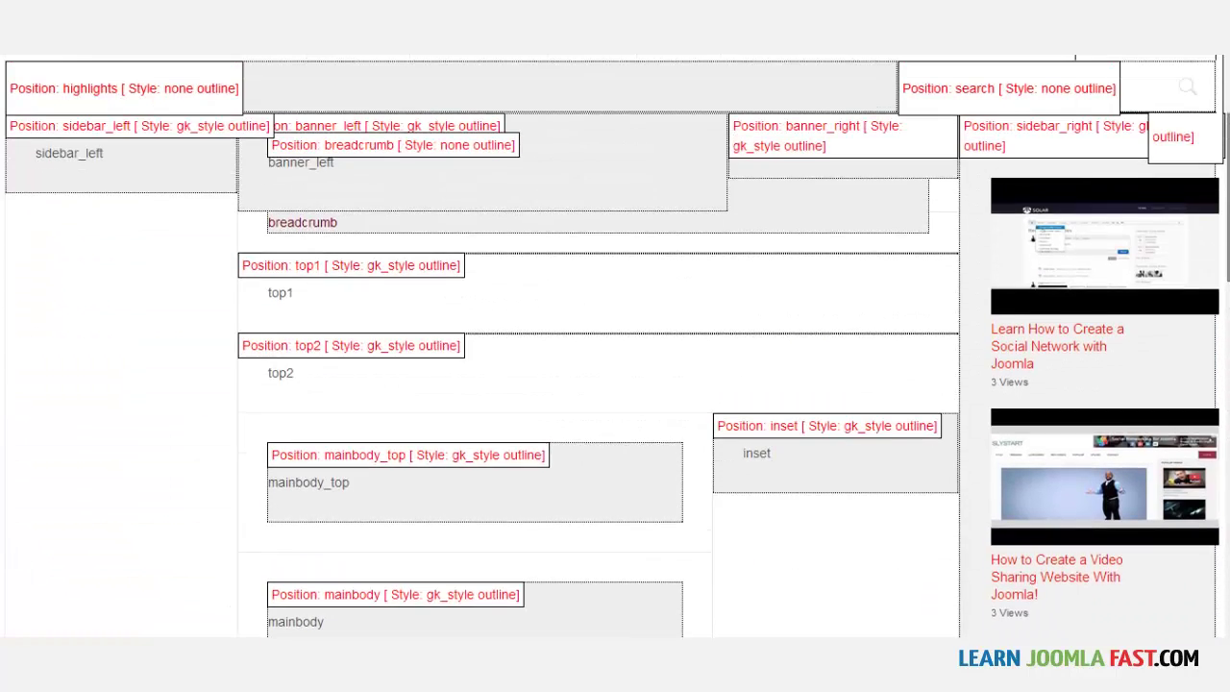
pyautogui.scroll(2, 615, 346)
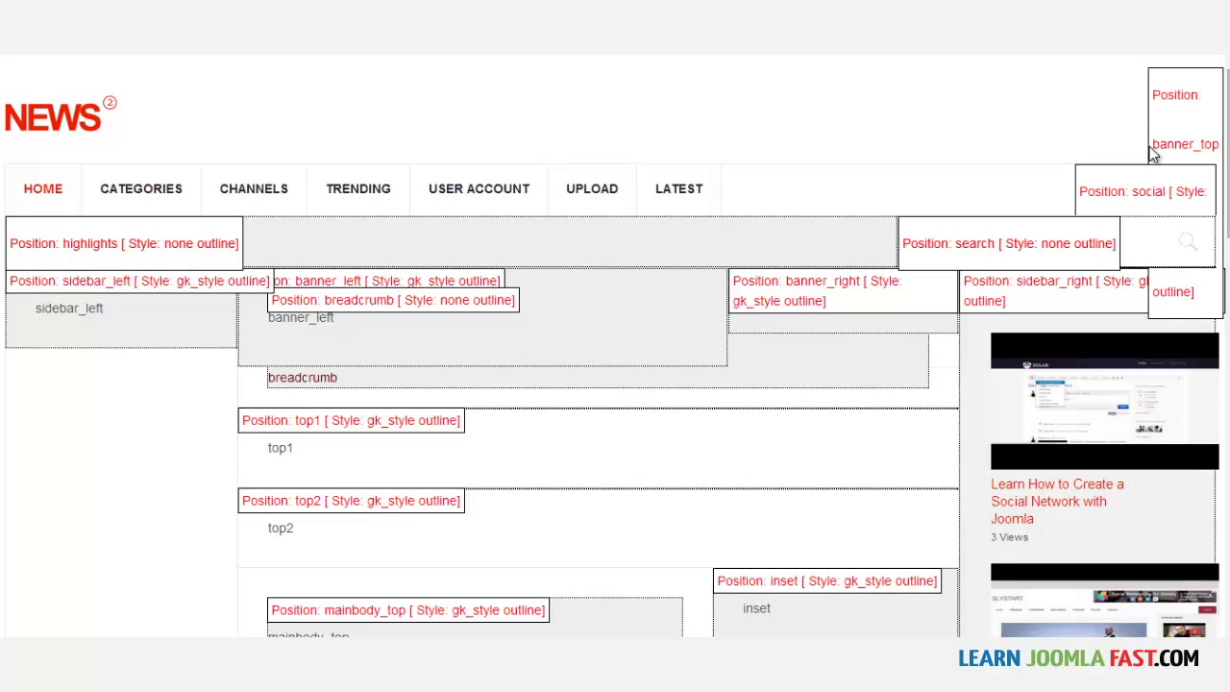
pyautogui.scroll(-3, 1226, 197)
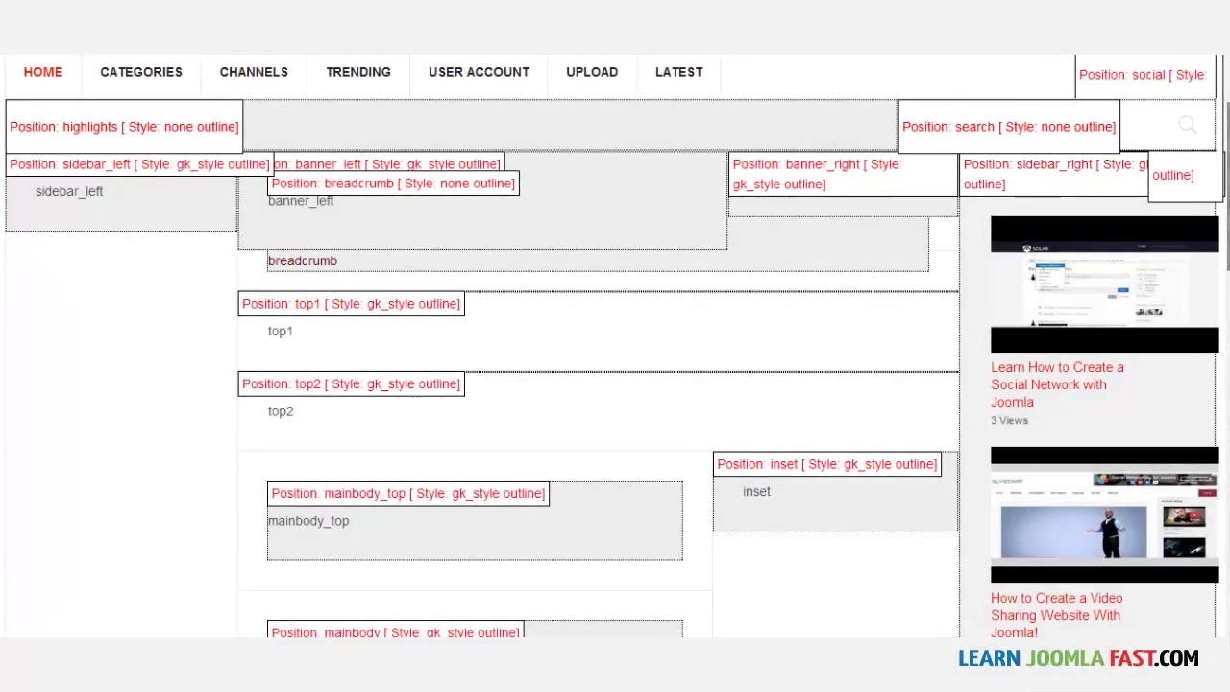
pyautogui.scroll(-8, 1226, 197)
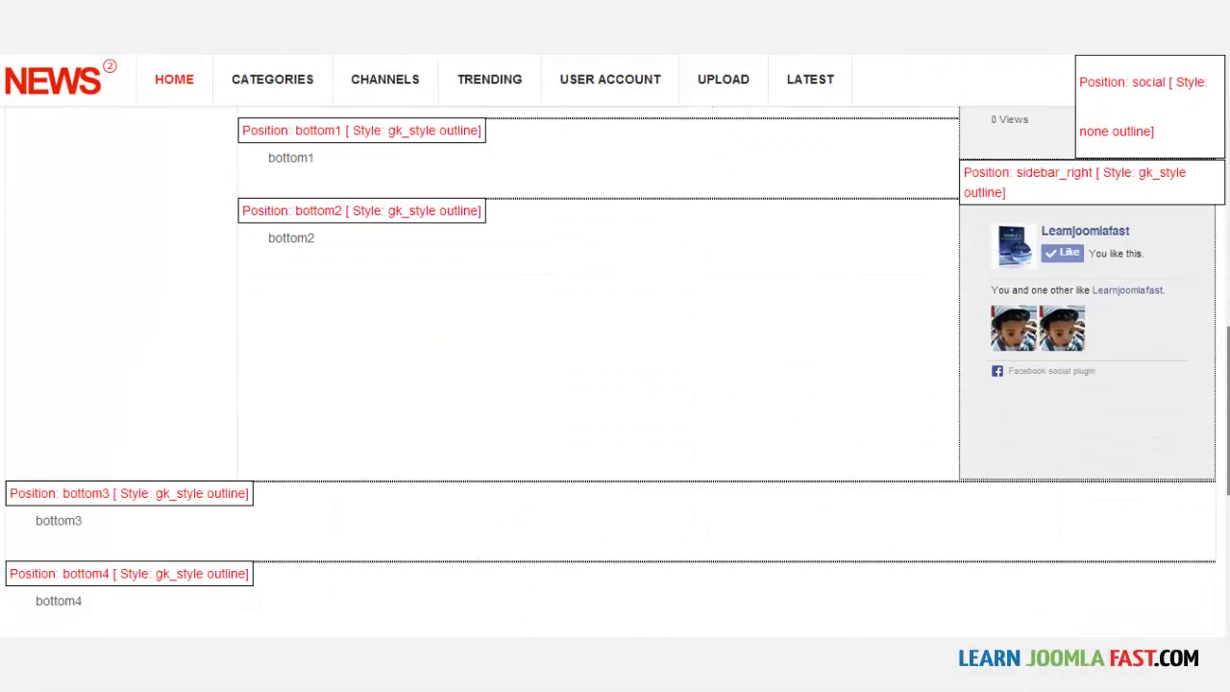
pyautogui.scroll(10, 1226, 382)
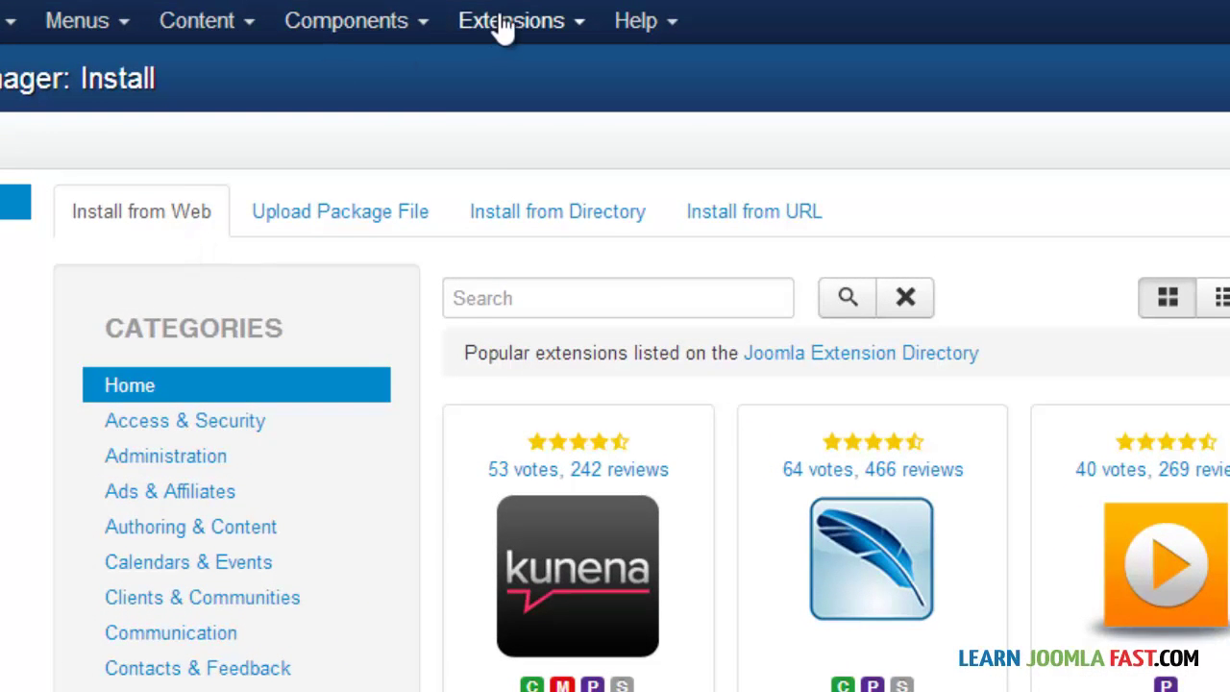
# - Install the Sourcerer plugins by uploading the sourcerer-v4.4.2.zip package
pyautogui.click(505, 24)
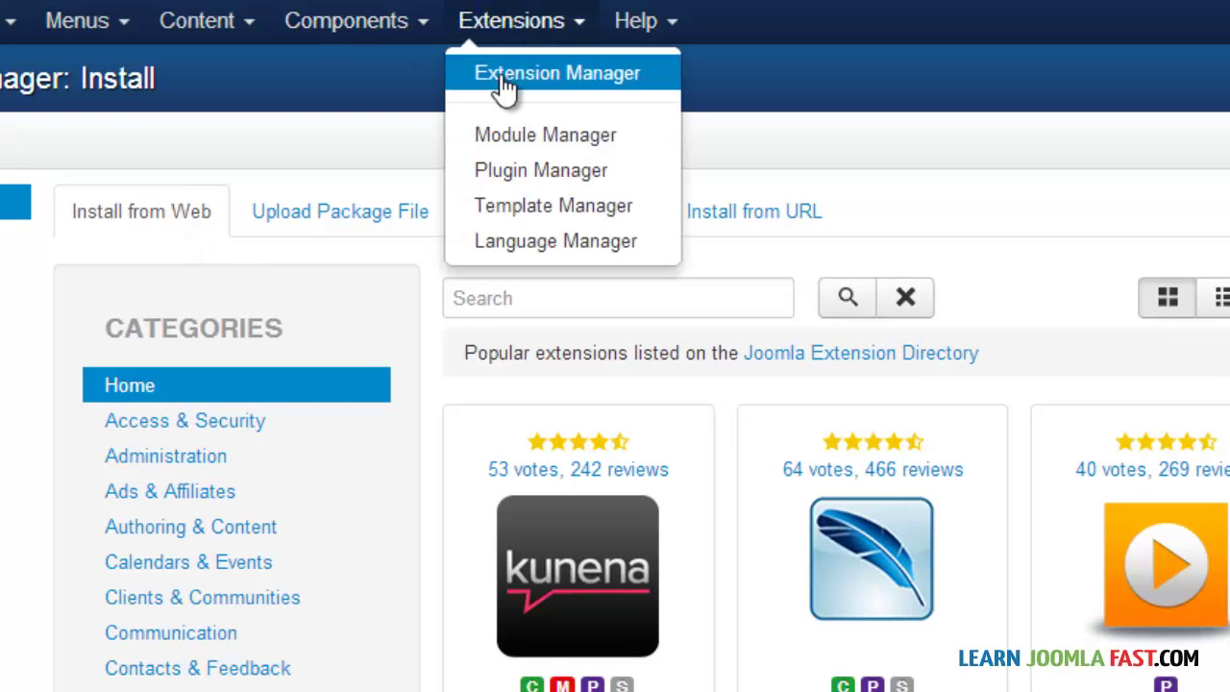
pyautogui.click(336, 146)
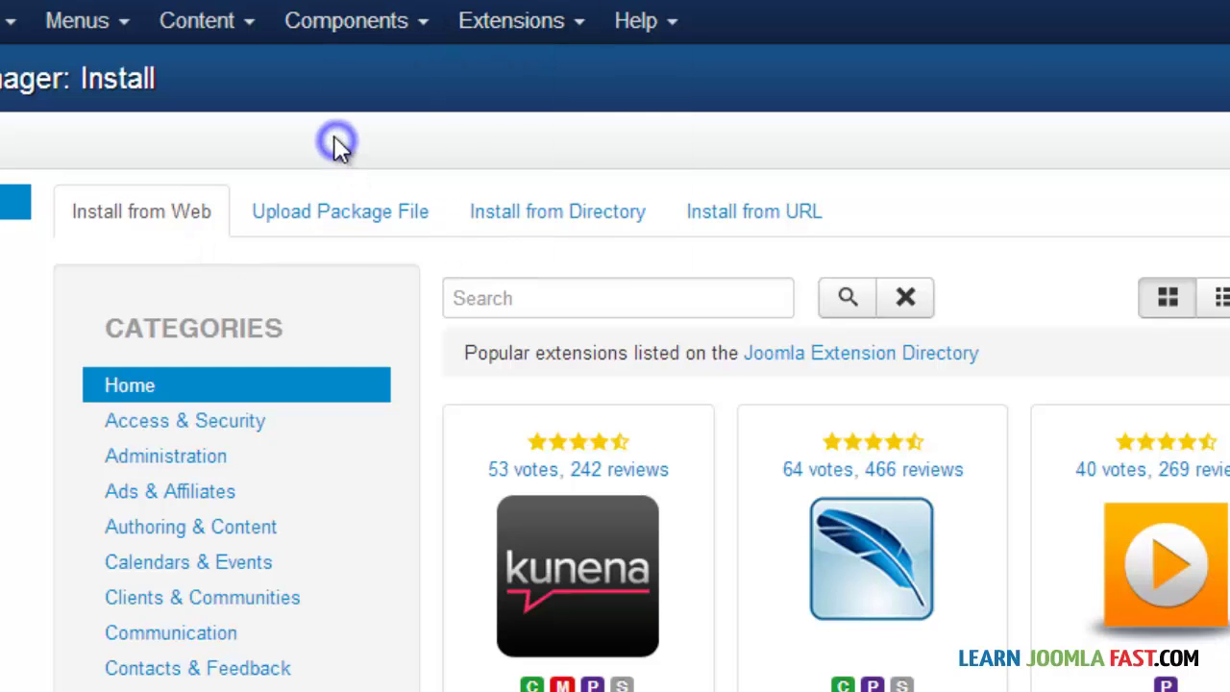
pyautogui.click(330, 219)
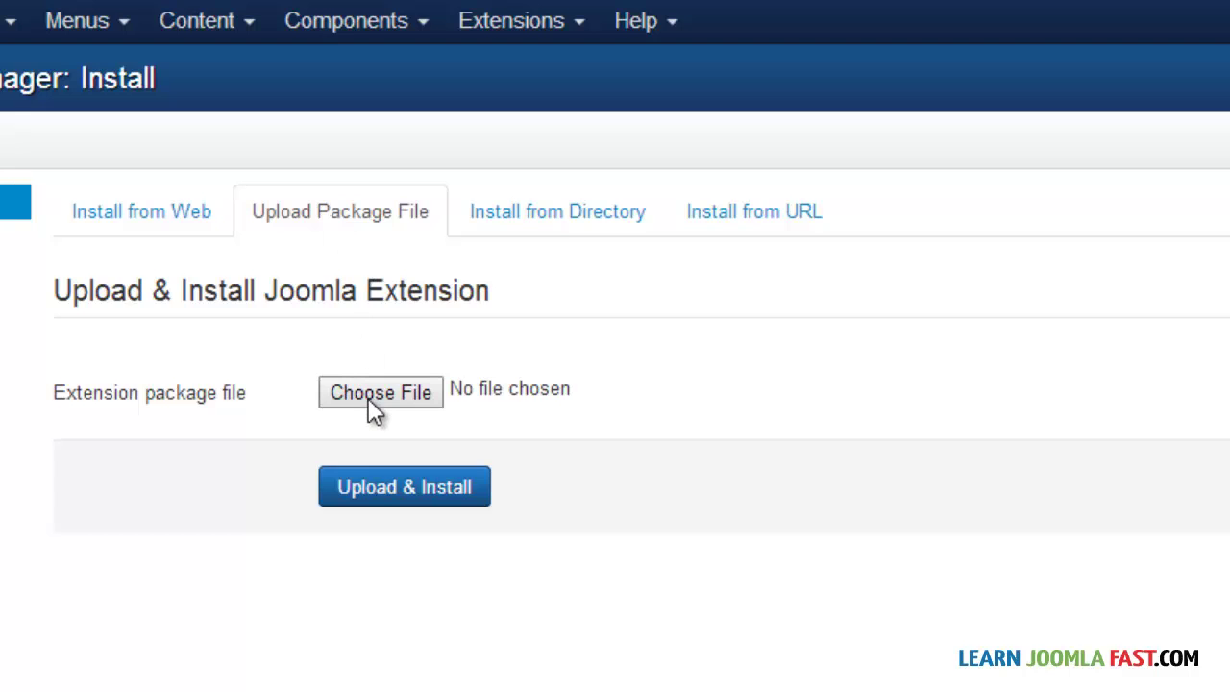
pyautogui.click(373, 392)
pyautogui.click(380, 490)
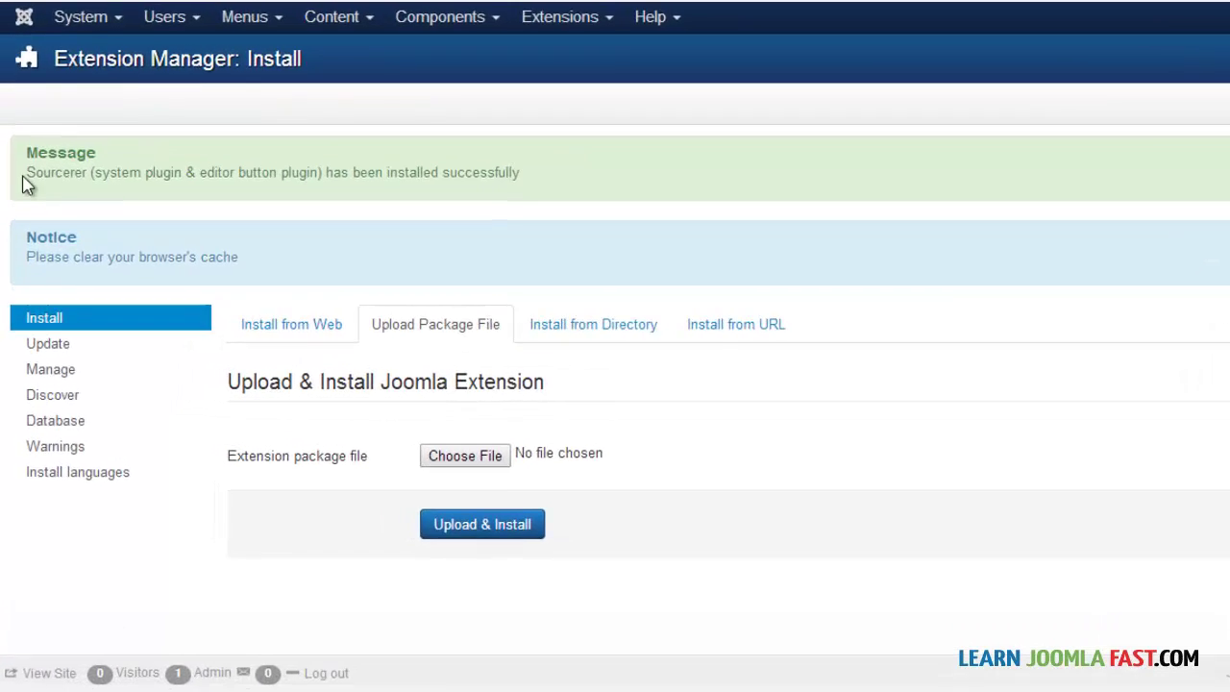
pyautogui.moveTo(22, 174); pyautogui.dragTo(133, 186)
pyautogui.moveTo(159, 144); pyautogui.dragTo(630, 139)
pyautogui.click(667, 131)
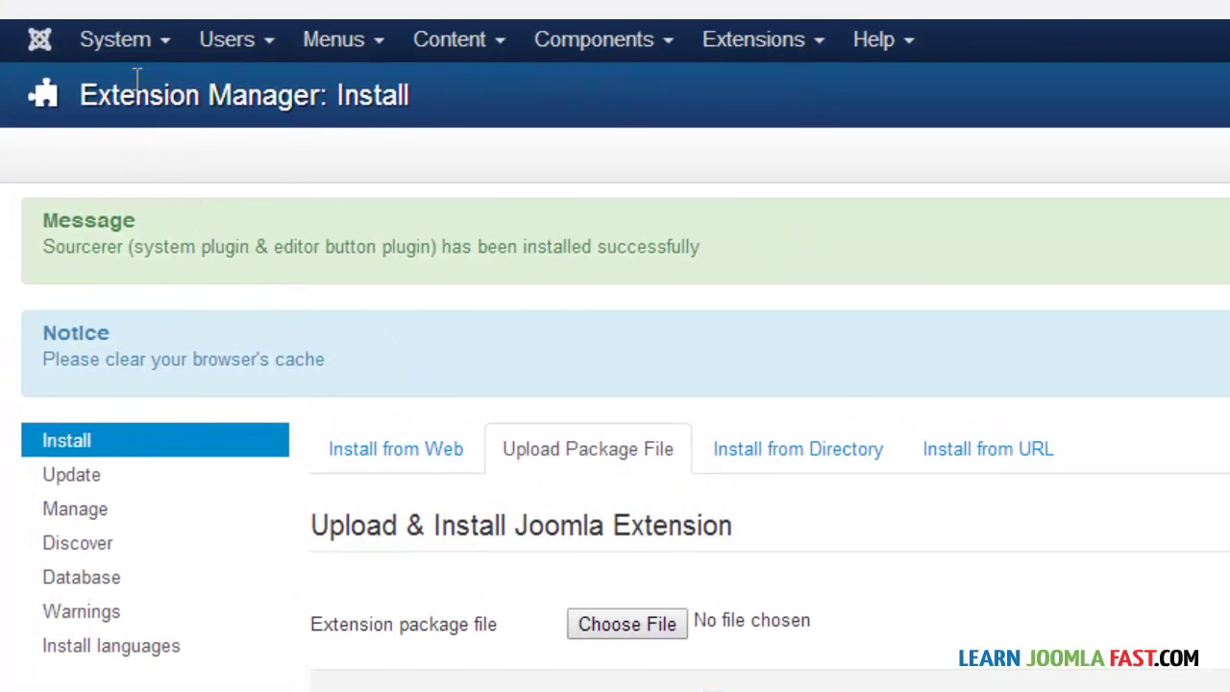
# - Clear the site cache and start a new Custom HTML module
pyautogui.click(123, 42)
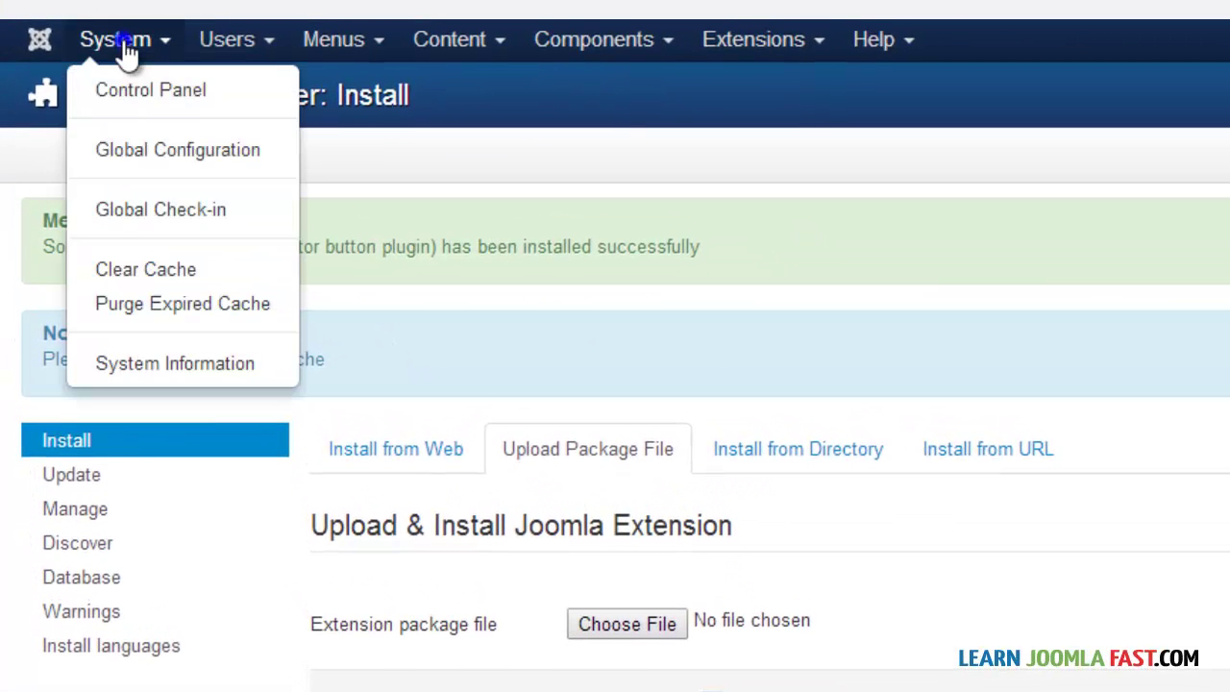
pyautogui.click(142, 273)
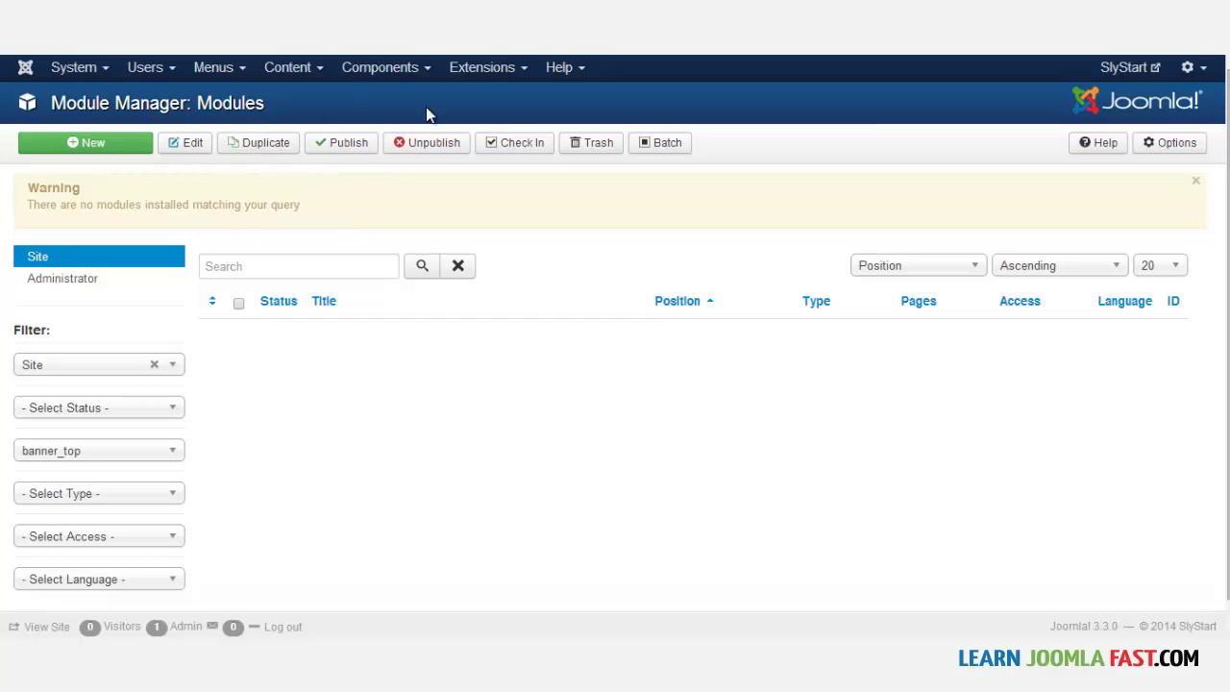
pyautogui.click(106, 148)
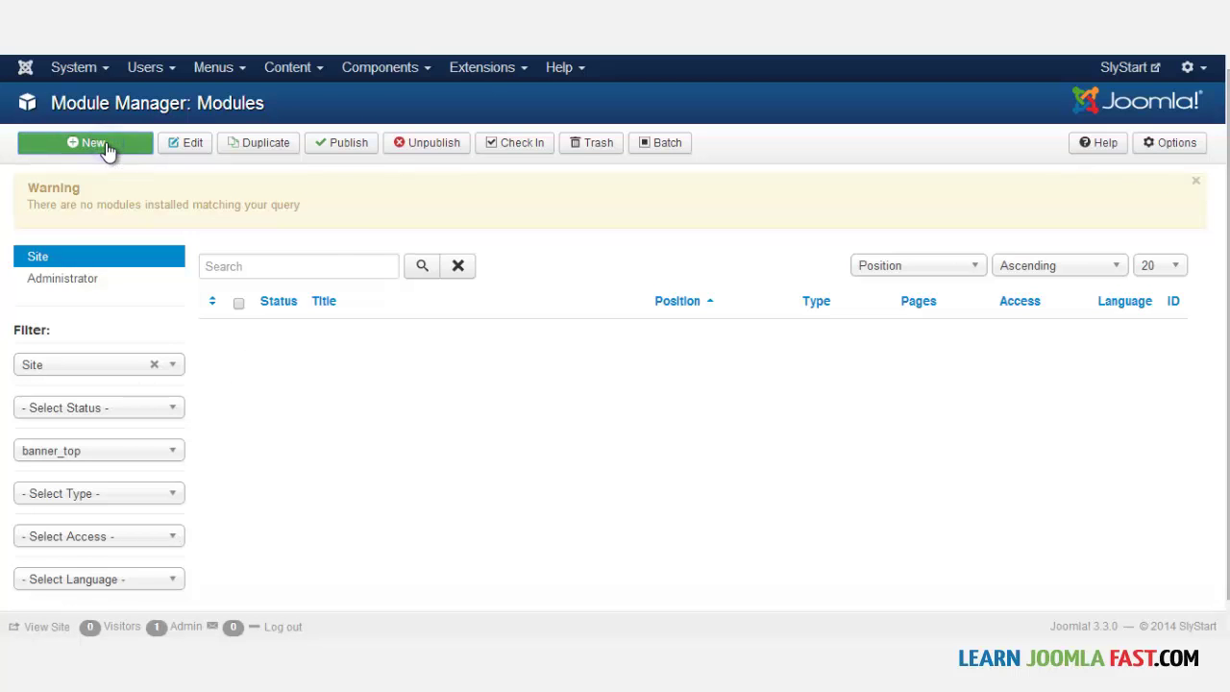
pyautogui.click(58, 476)
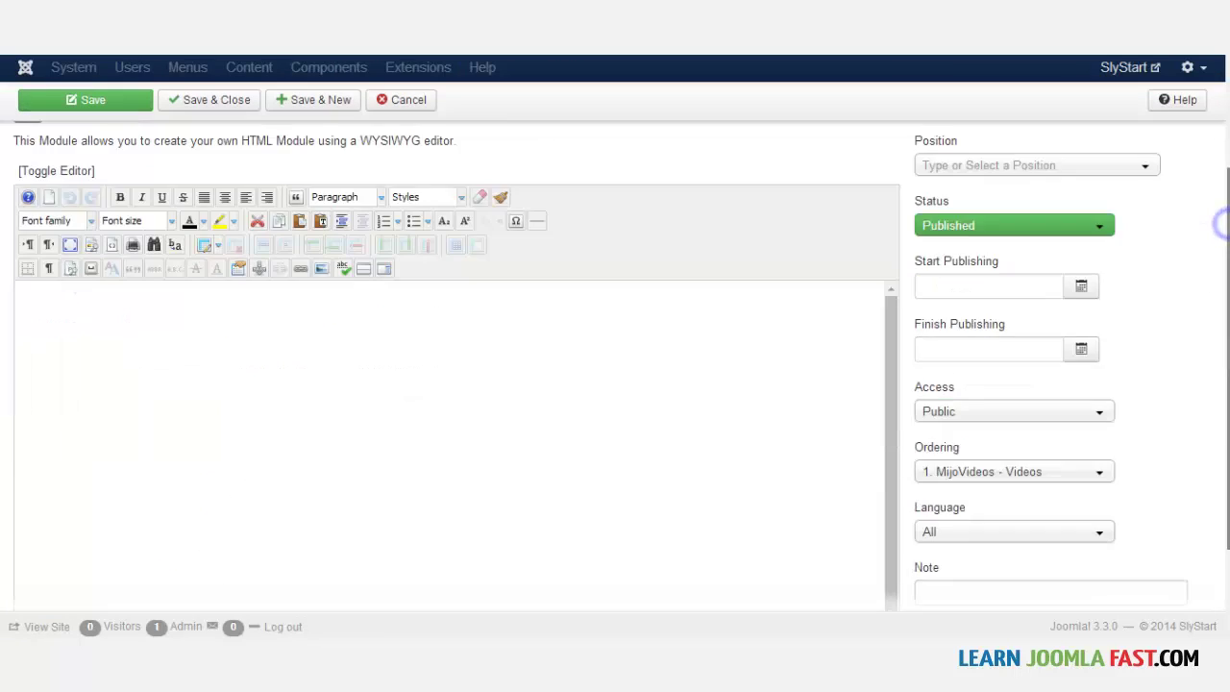
pyautogui.moveTo(1222, 220); pyautogui.dragTo(1226, 317)
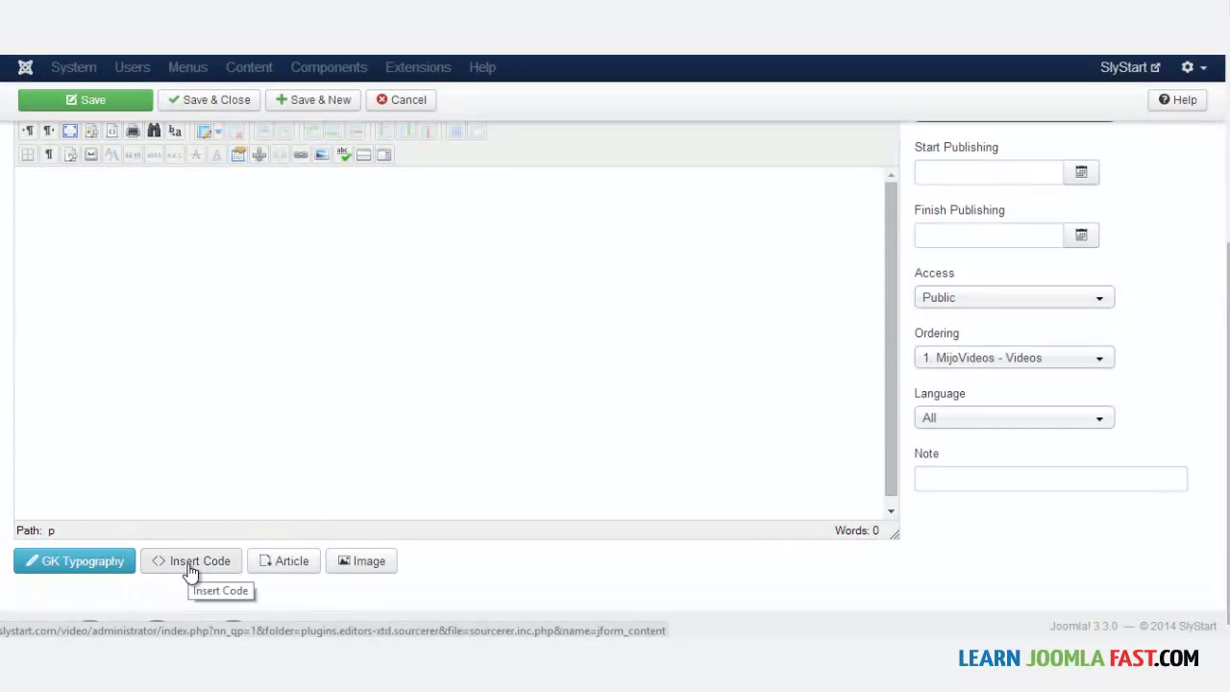
# - Open Sourcerer's Code Helper and examine the {source} tags around its sample code
pyautogui.click(190, 569)
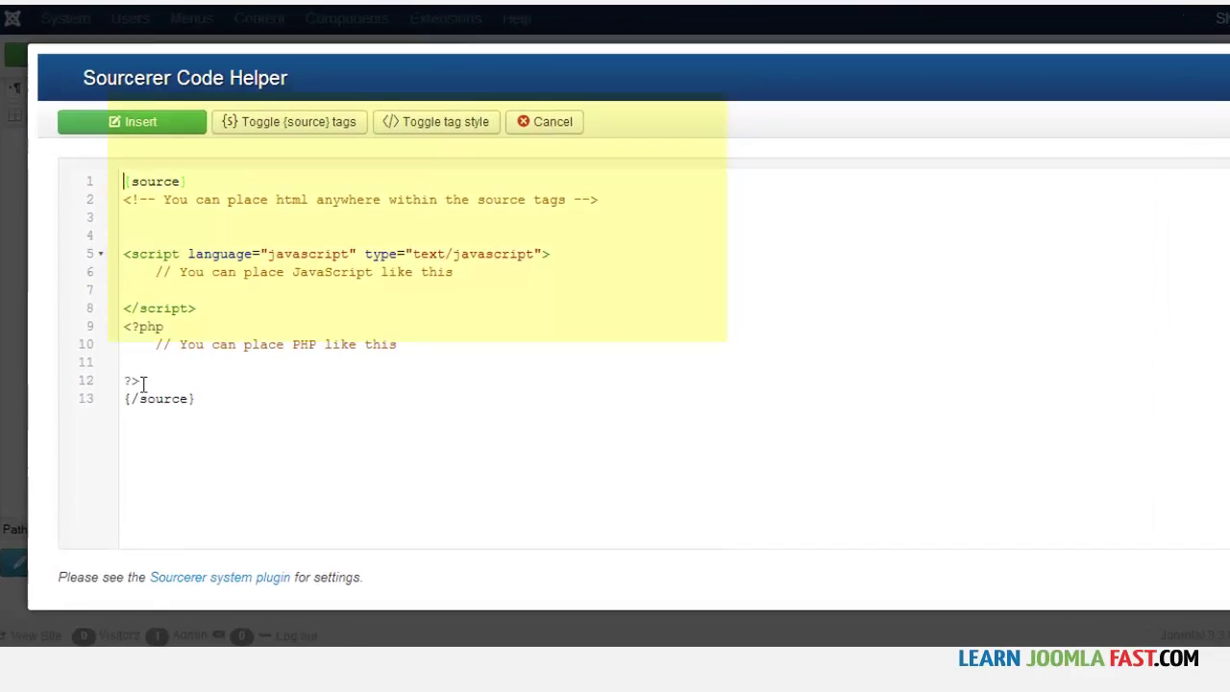
pyautogui.click(126, 412)
pyautogui.moveTo(134, 378); pyautogui.dragTo(195, 376)
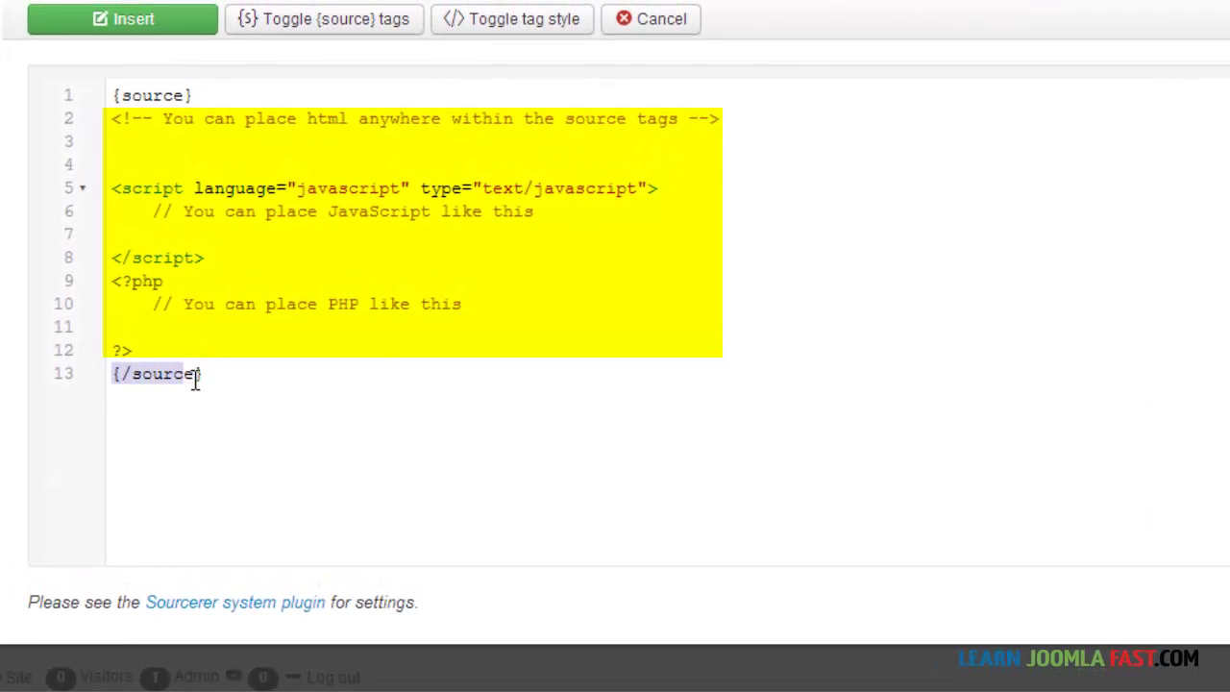
pyautogui.moveTo(203, 93); pyautogui.dragTo(142, 93)
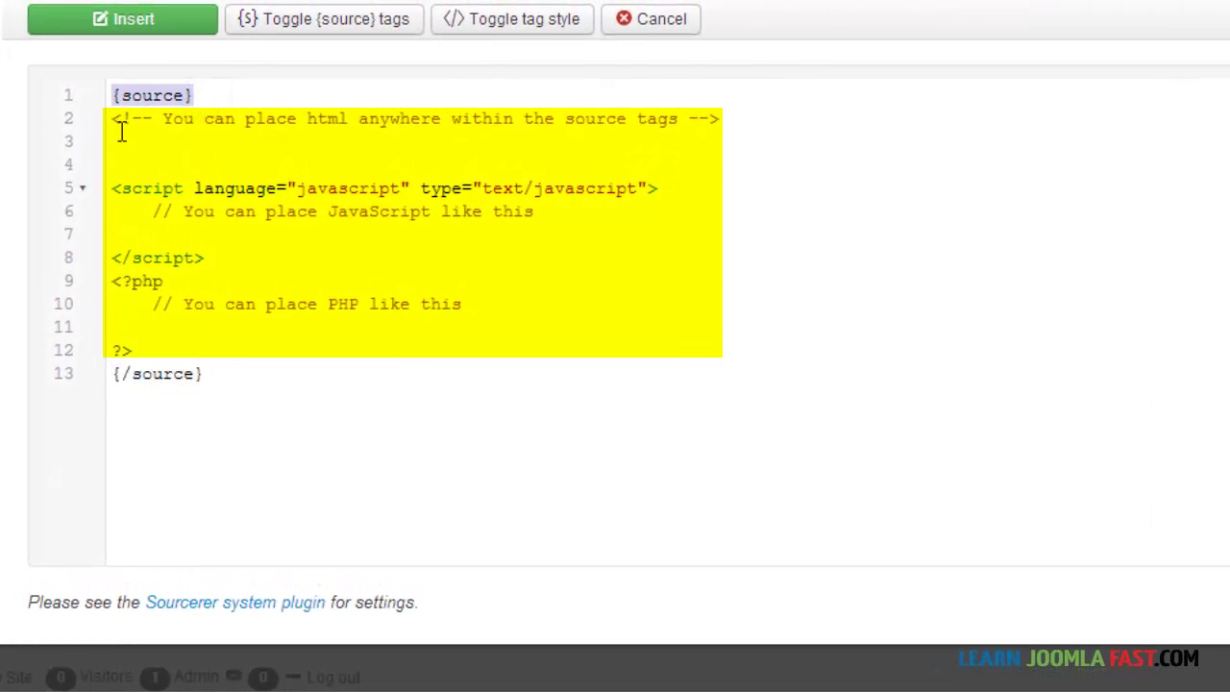
pyautogui.click(163, 234)
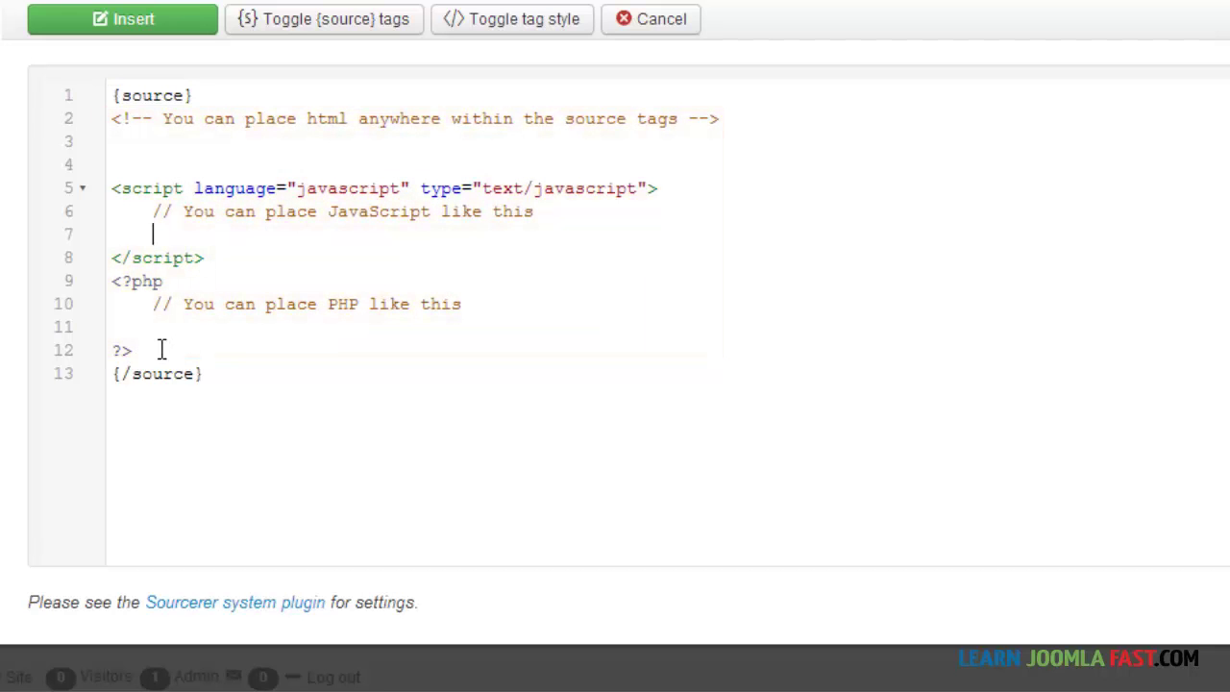
pyautogui.moveTo(131, 352); pyautogui.dragTo(112, 128)
pyautogui.click(321, 199)
# - Replace the sample lines with the pasted AdSense code and insert it into the module
pyautogui.moveTo(134, 348); pyautogui.dragTo(111, 127)
pyautogui.hotkey('ctrl', 'v')
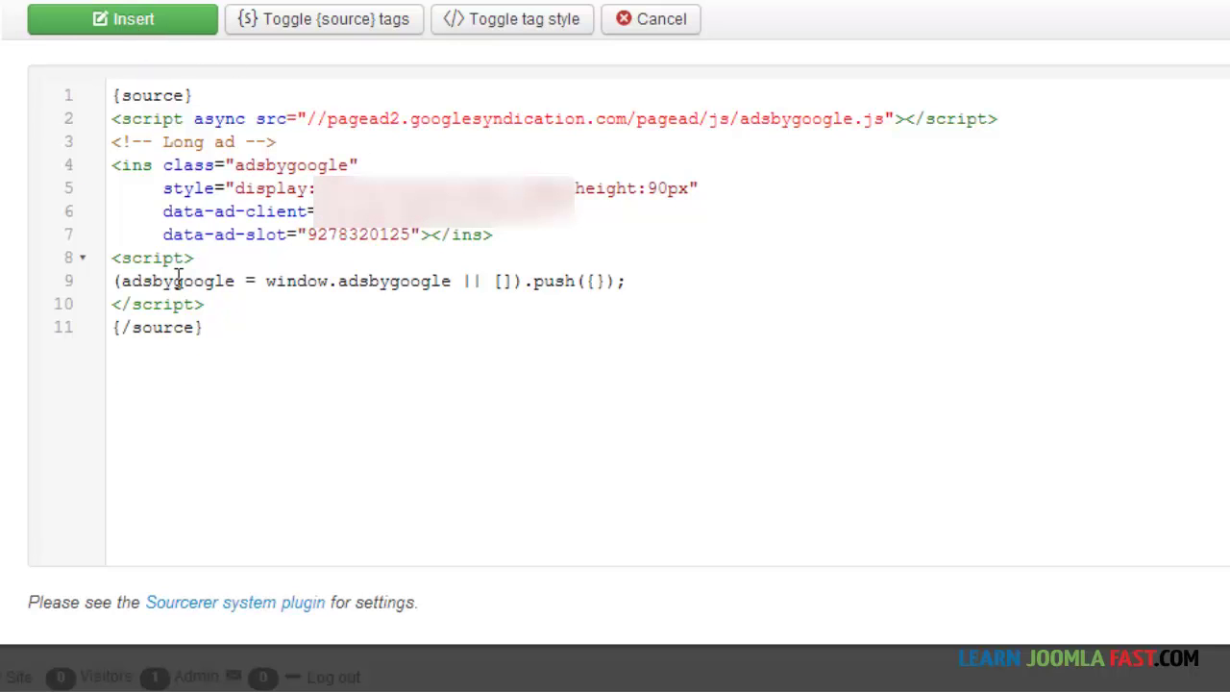
pyautogui.moveTo(212, 326); pyautogui.dragTo(111, 328)
pyautogui.moveTo(197, 95); pyautogui.dragTo(116, 93)
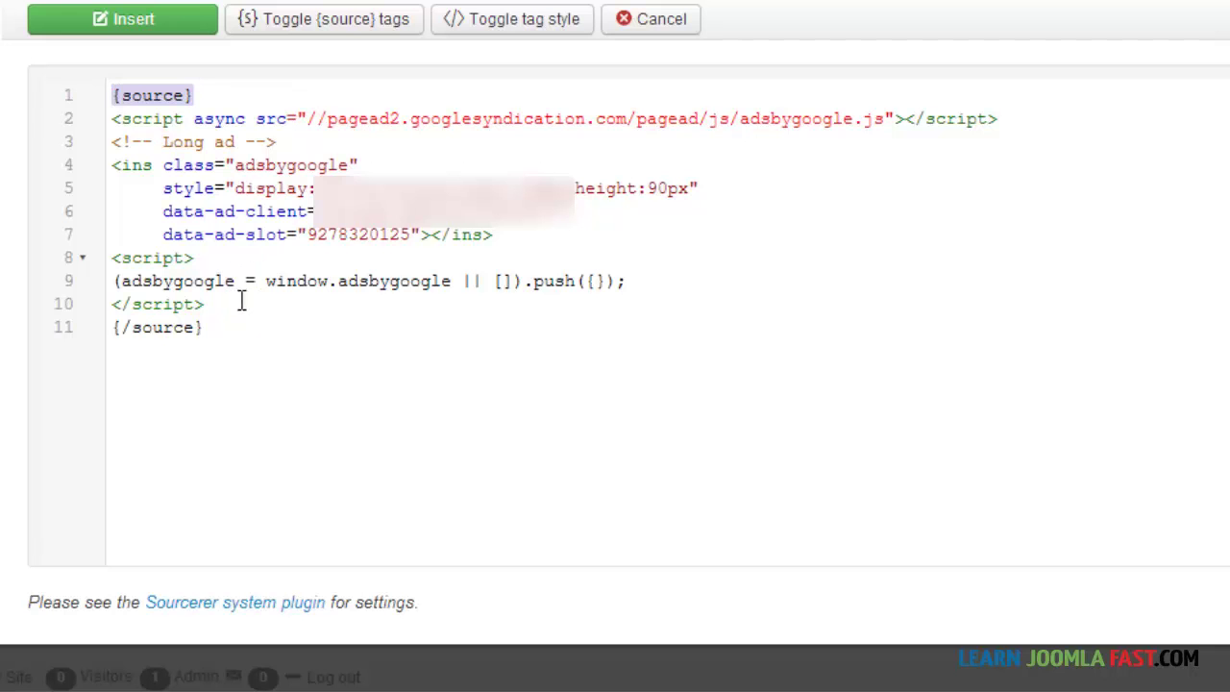
pyautogui.click(294, 209)
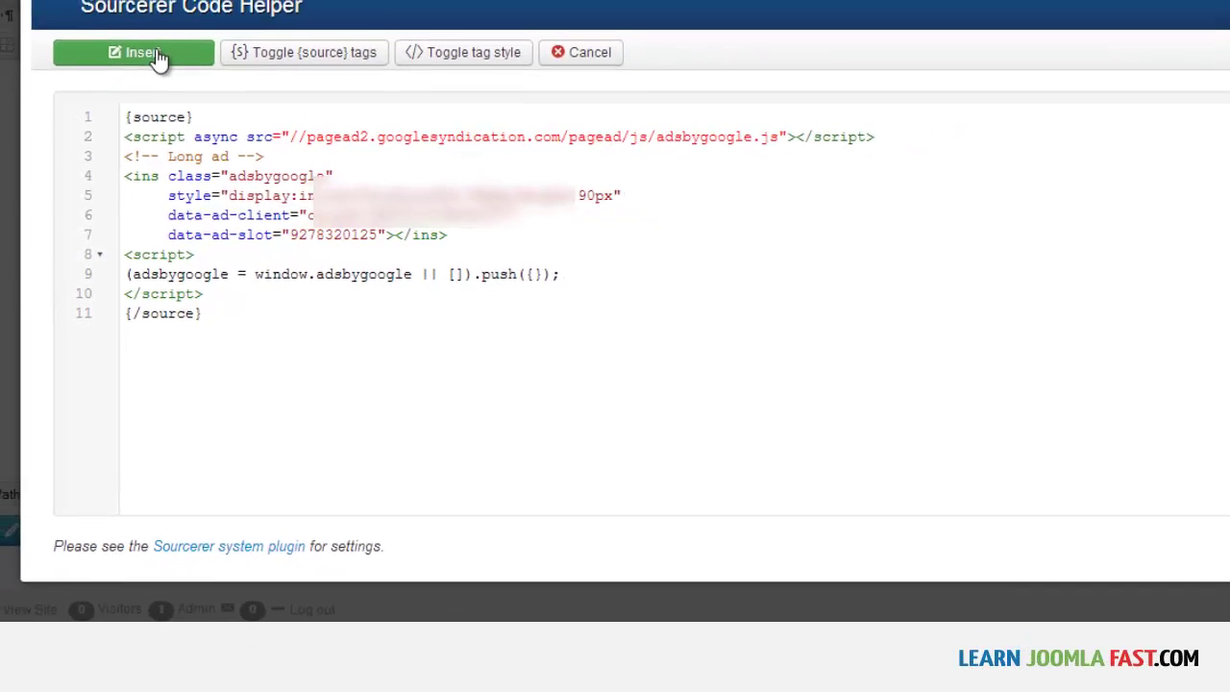
pyautogui.click(157, 56)
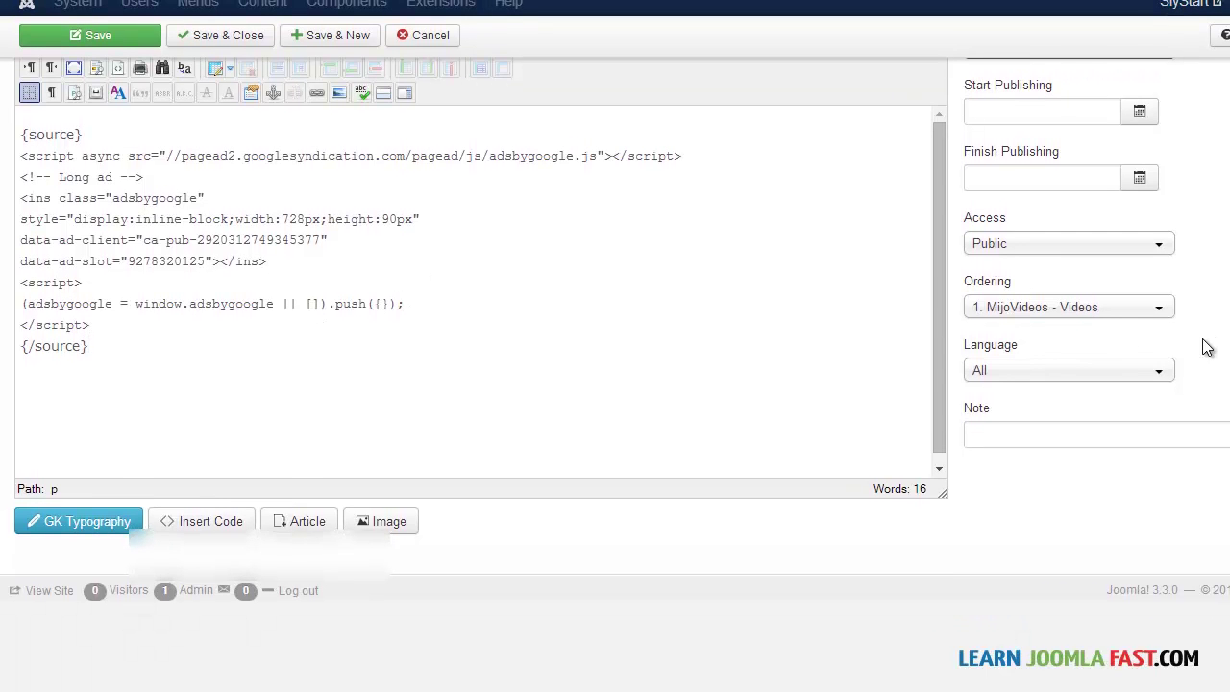
# - Set the module position to banner_top
pyautogui.scroll(3, 481, 336)
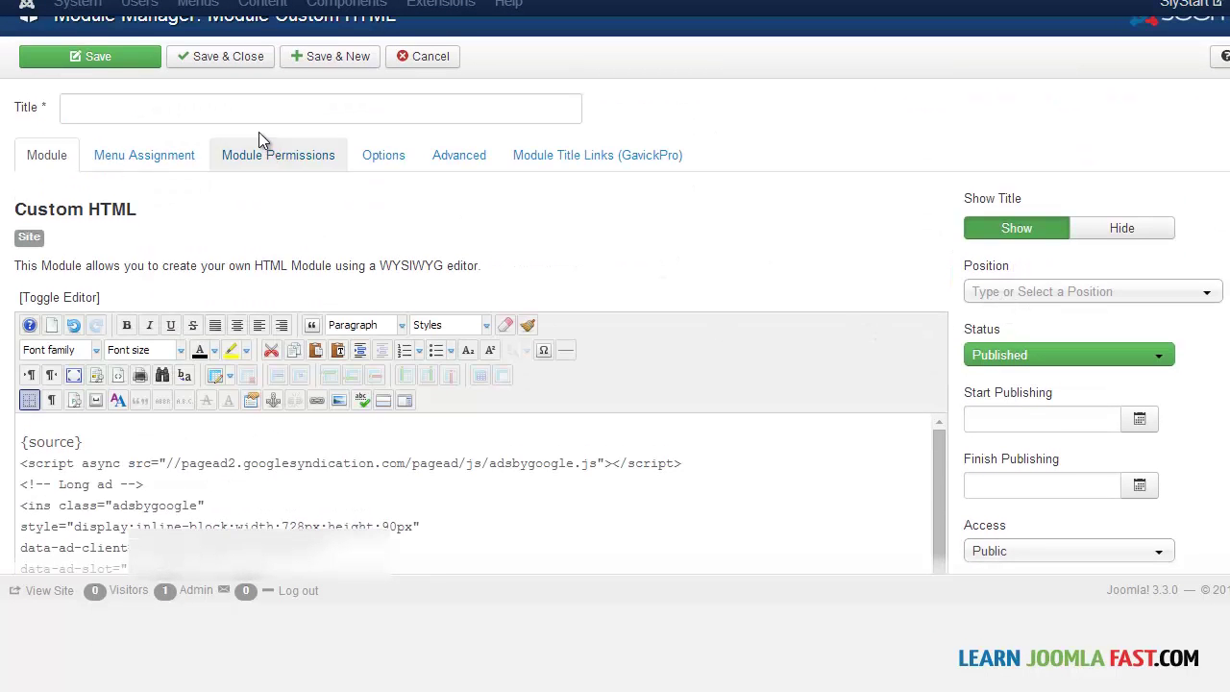
pyautogui.doubleClick(971, 269)
pyautogui.click(1014, 294)
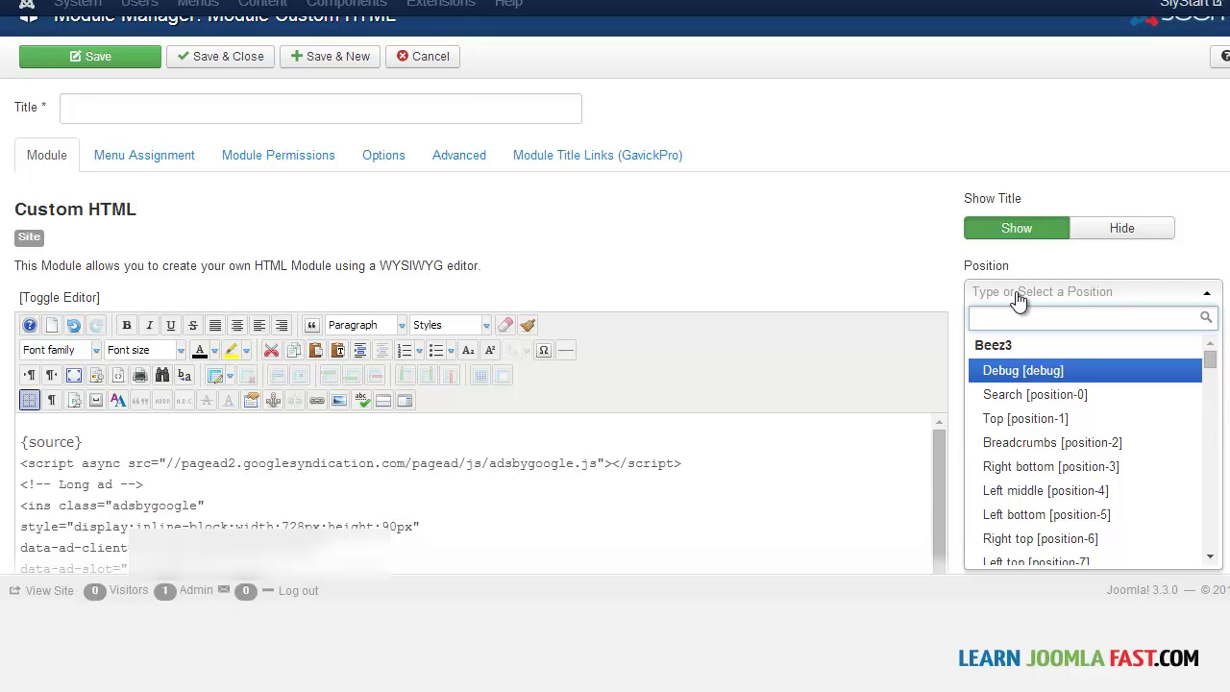
pyautogui.write('banner')
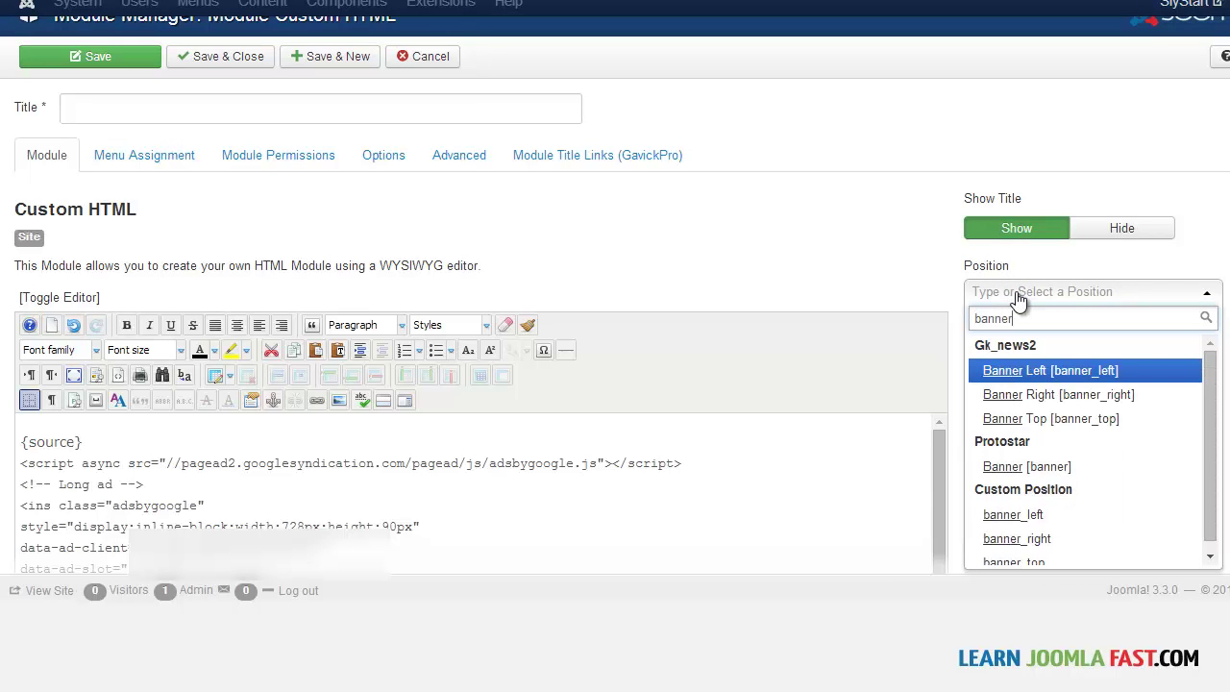
pyautogui.write('_')
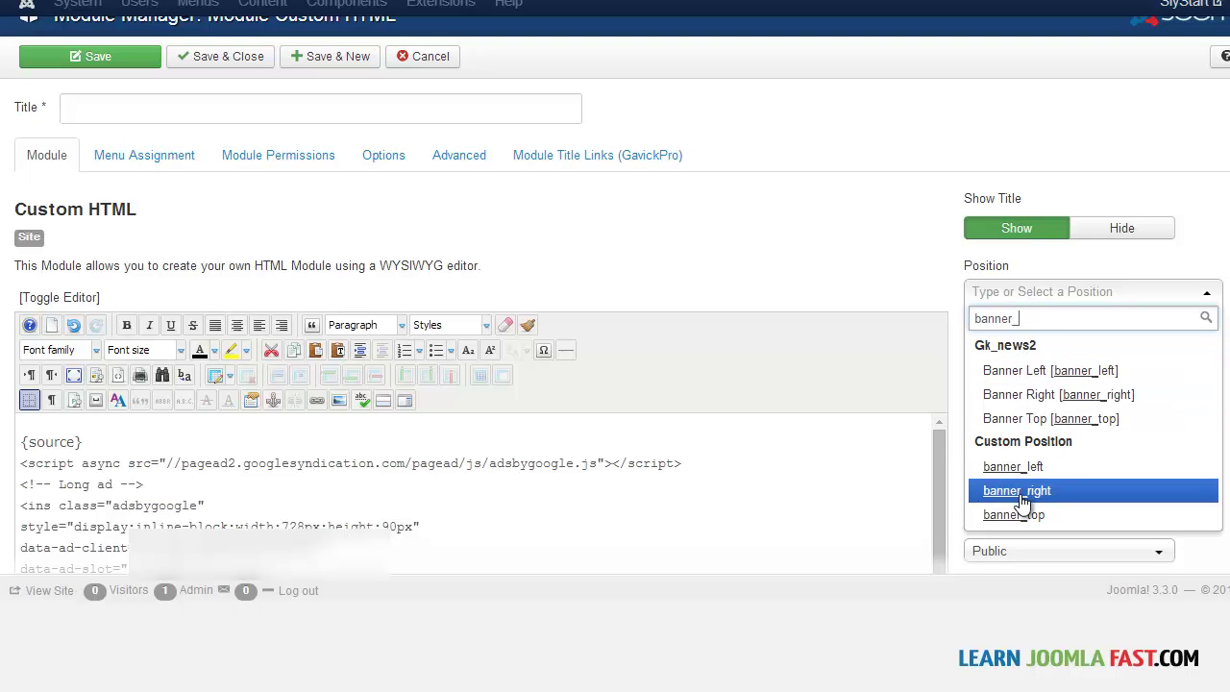
pyautogui.click(1030, 420)
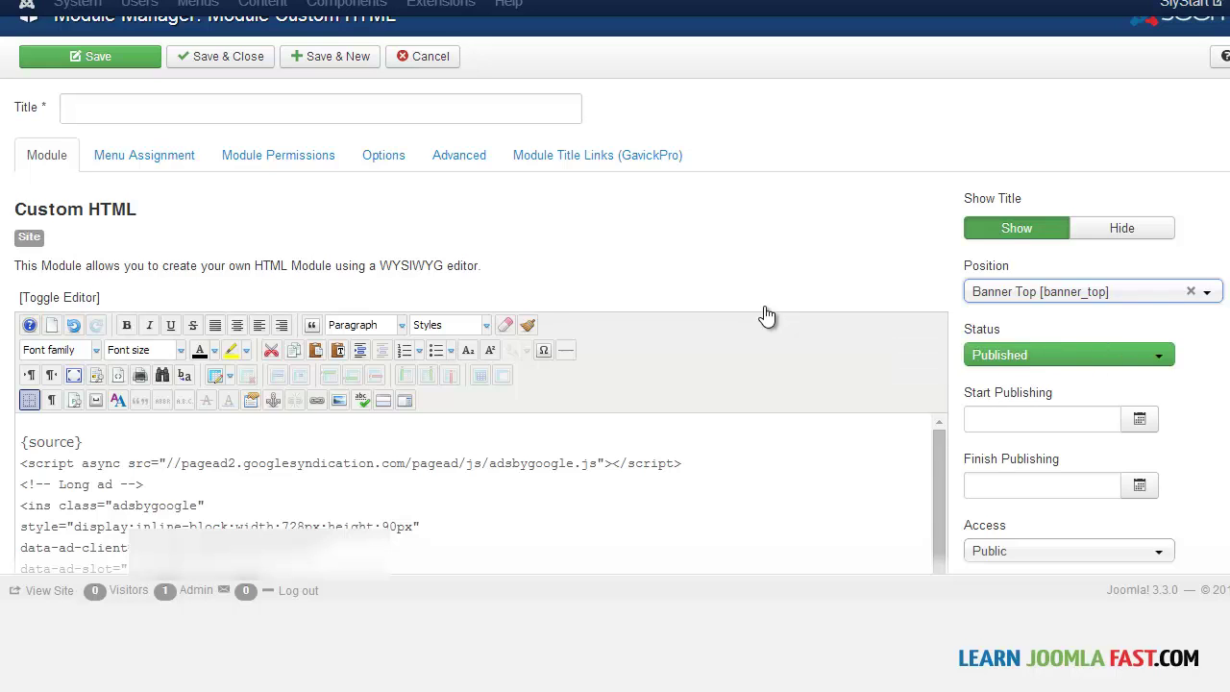
# - Title the module 'Banner', hide its title, and check its page assignment
pyautogui.click(364, 120)
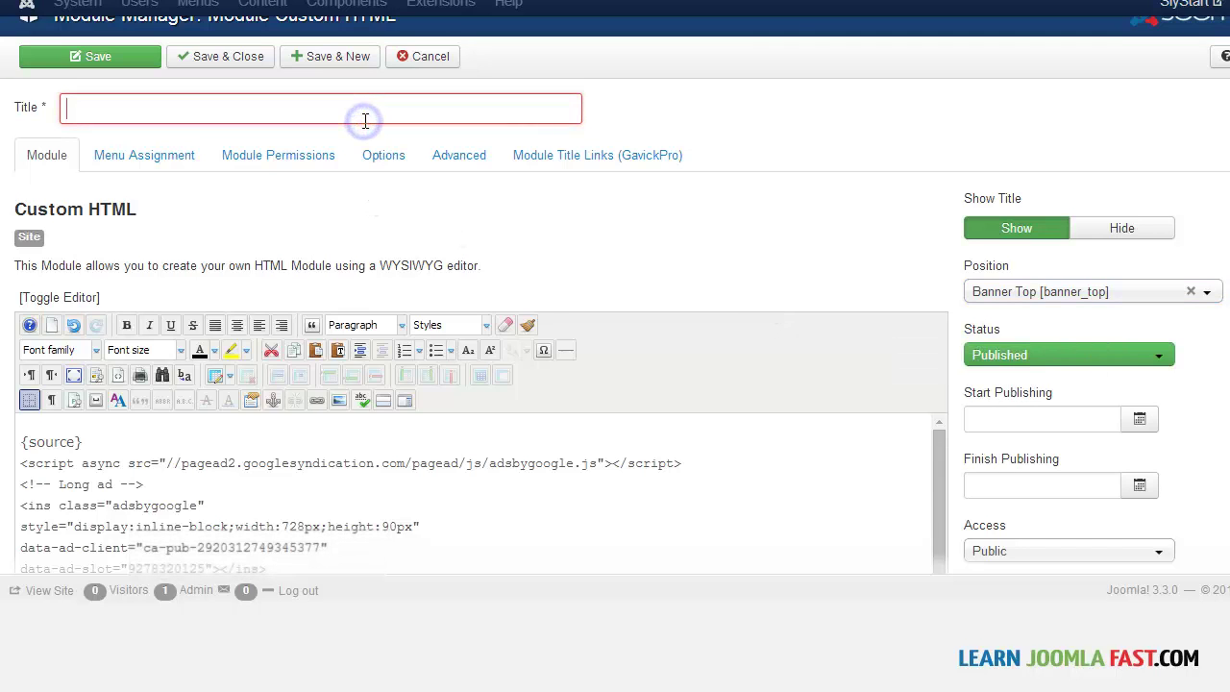
pyautogui.write('Banner')
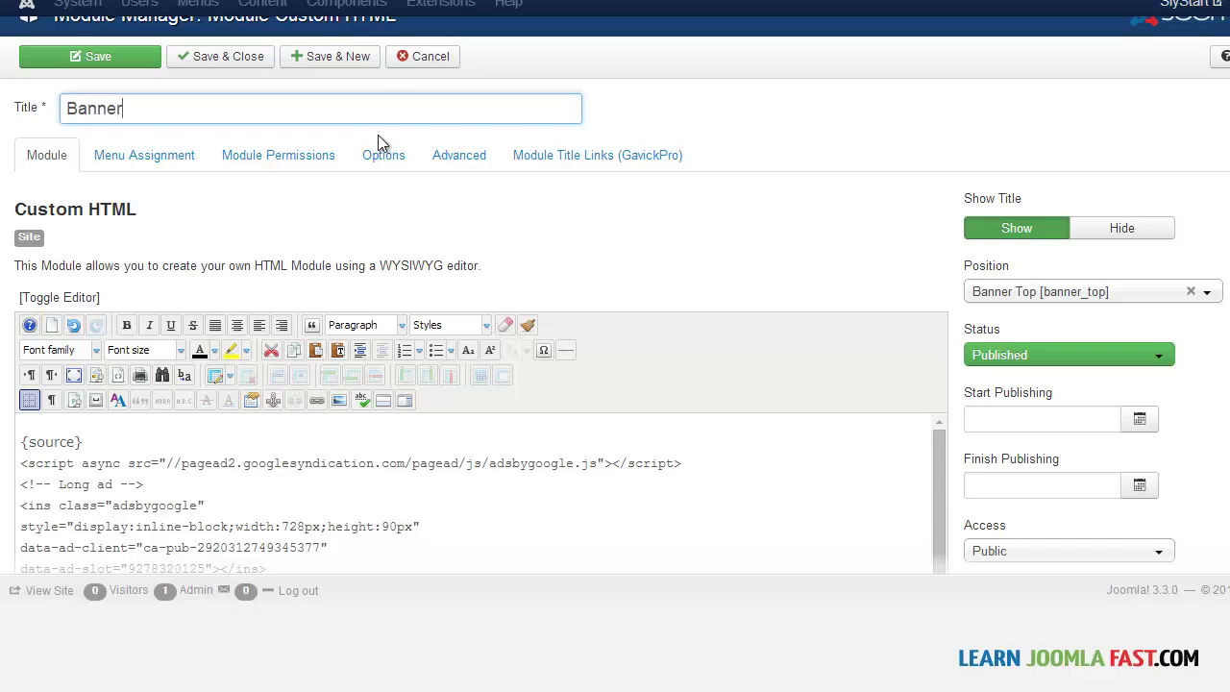
pyautogui.moveTo(1009, 206)
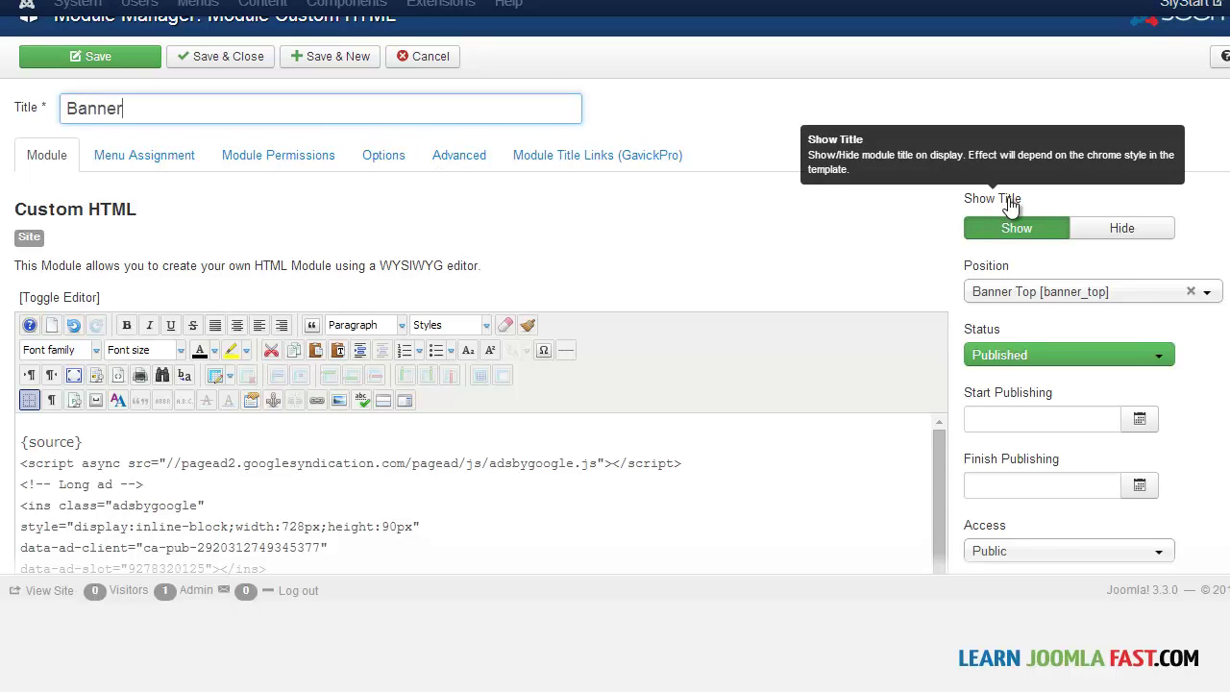
pyautogui.click(1110, 229)
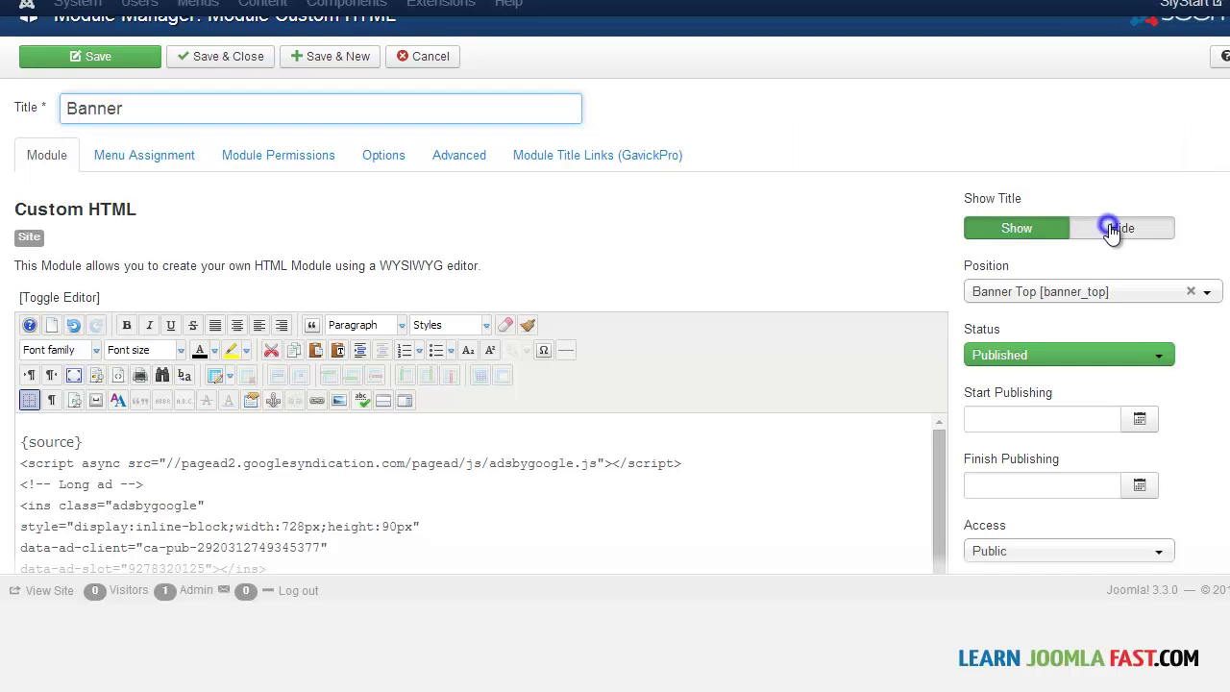
pyautogui.click(153, 157)
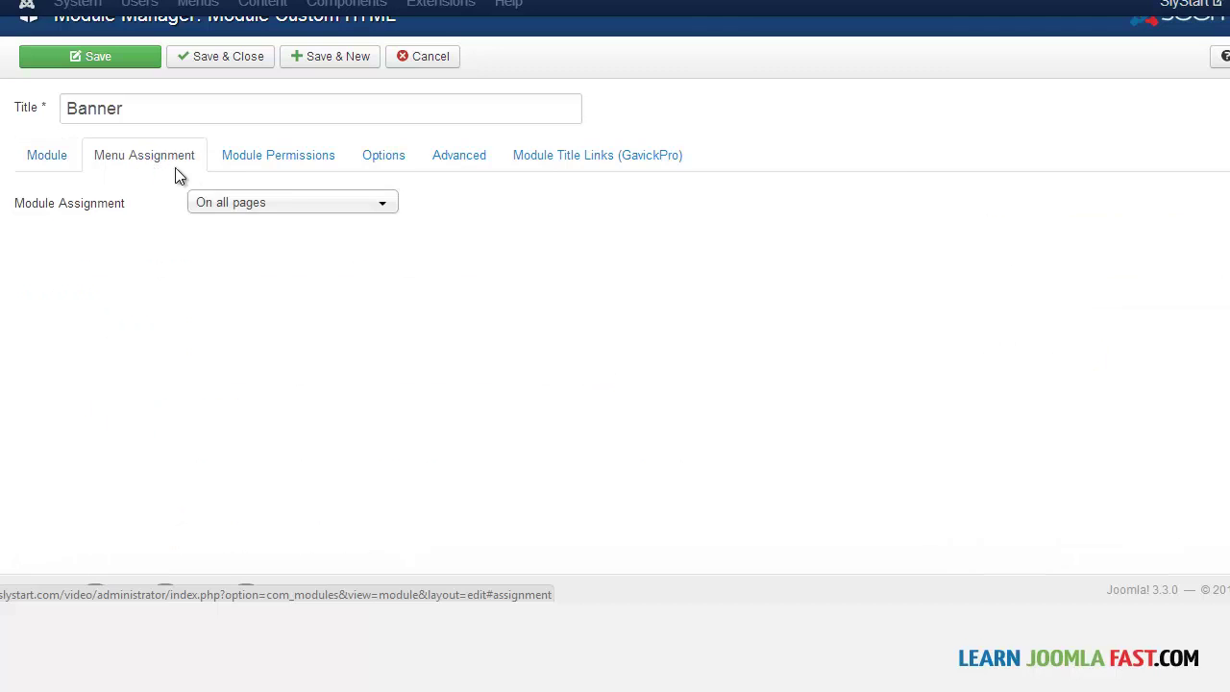
# - Confirm the module is assigned On all pages, then return to its main Module settings
pyautogui.click(241, 206)
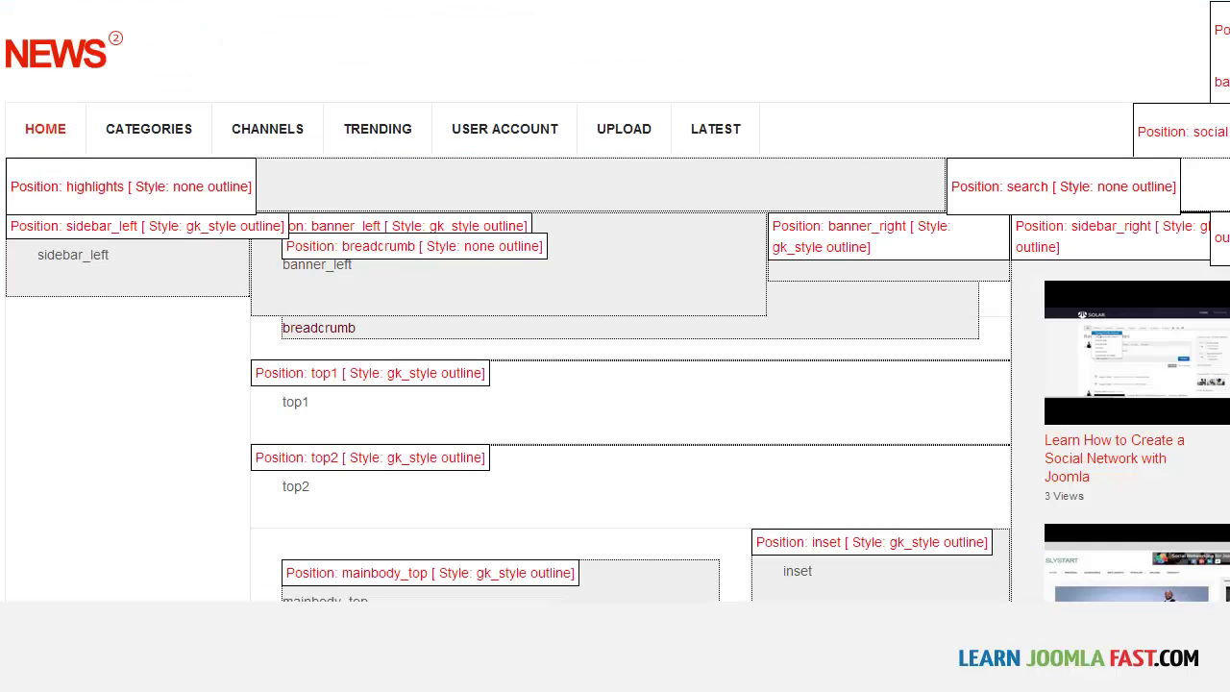
pyautogui.scroll(-4, 615, 384)
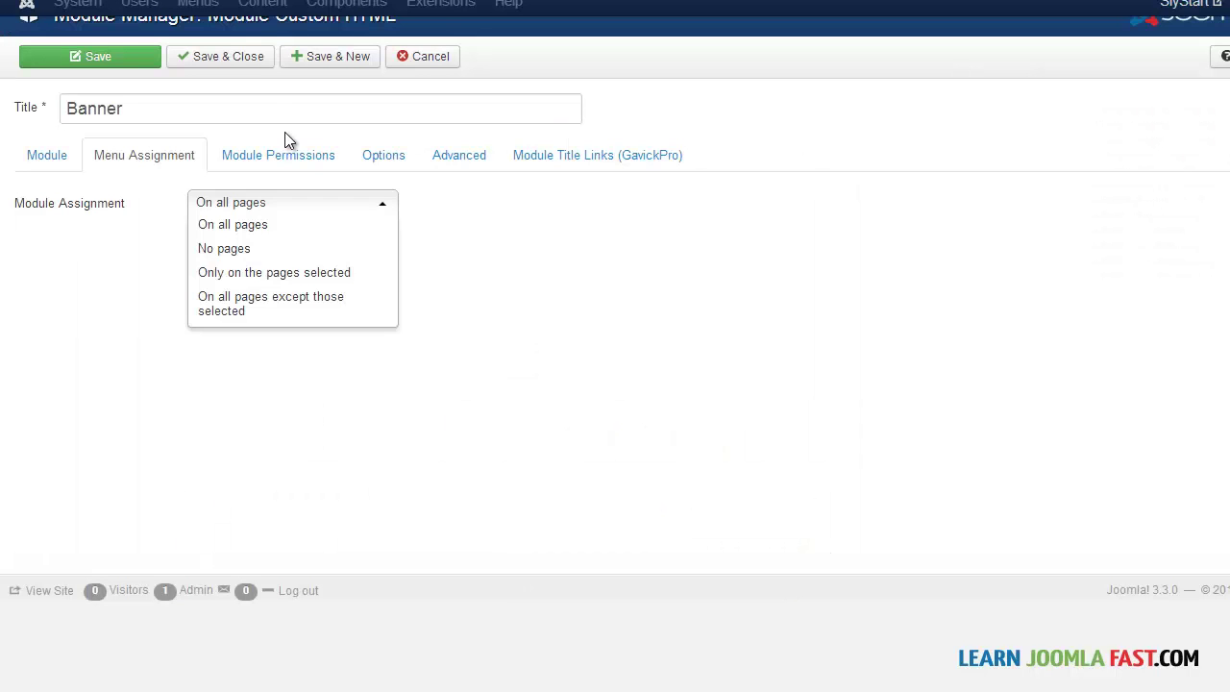
pyautogui.click(286, 137)
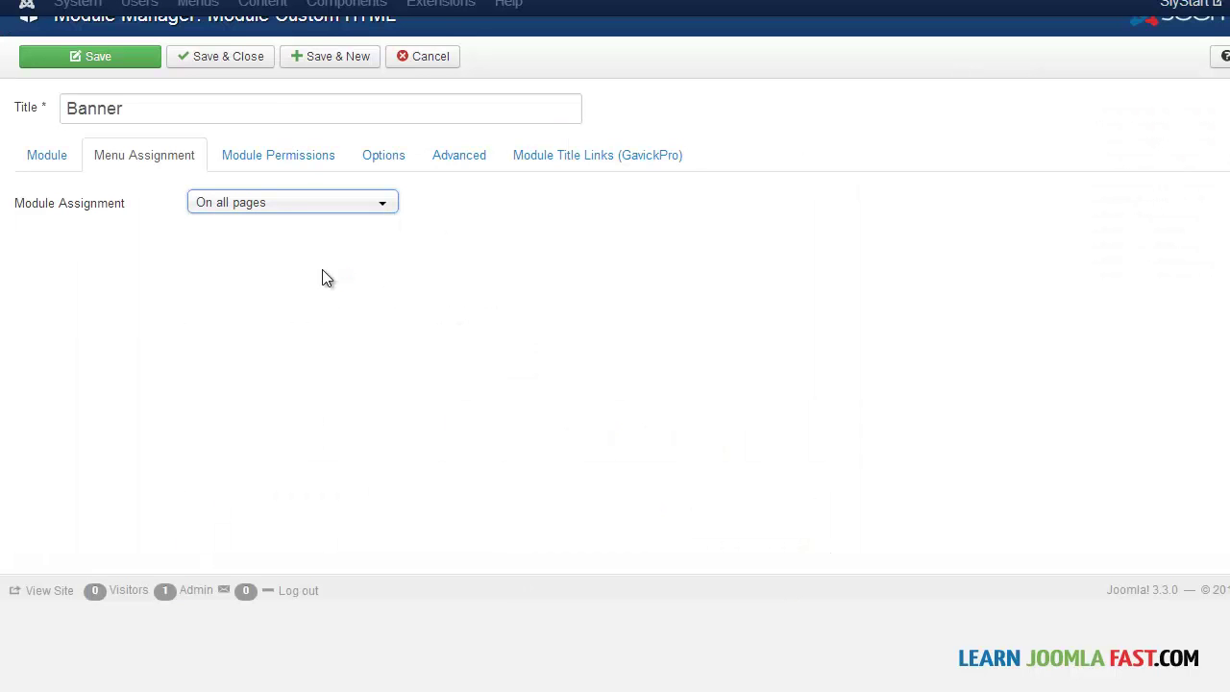
pyautogui.click(60, 154)
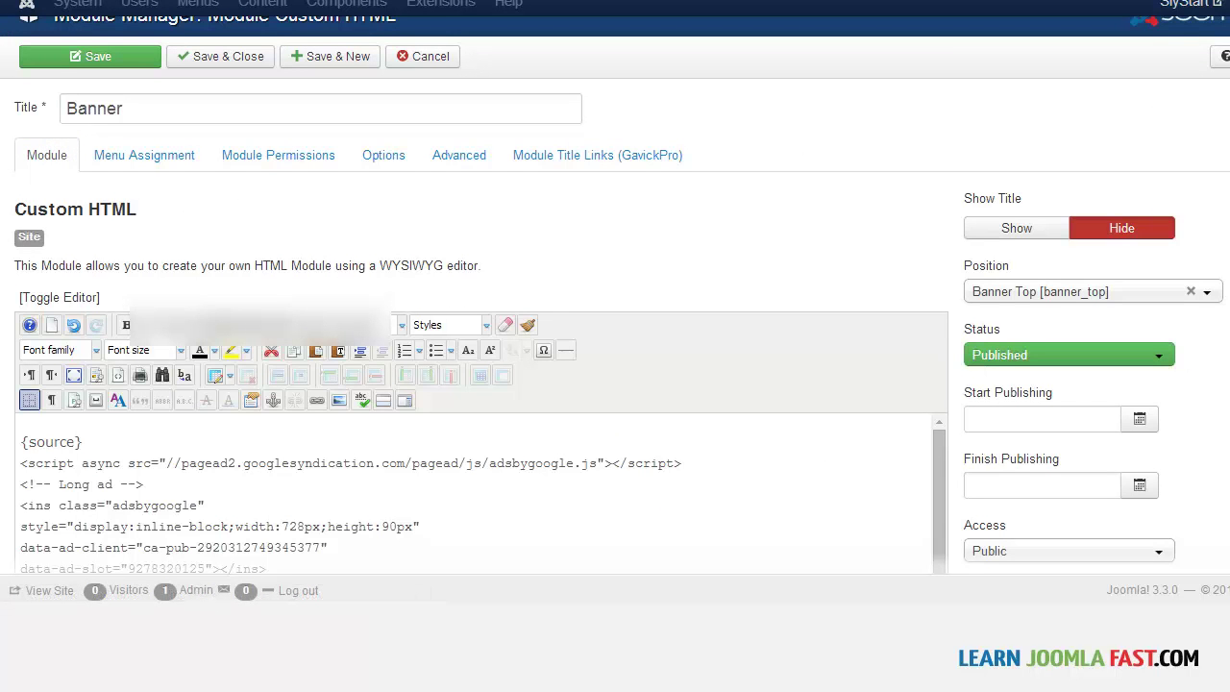
pyautogui.scroll(-5, 480, 385)
pyautogui.scroll(6, 481, 384)
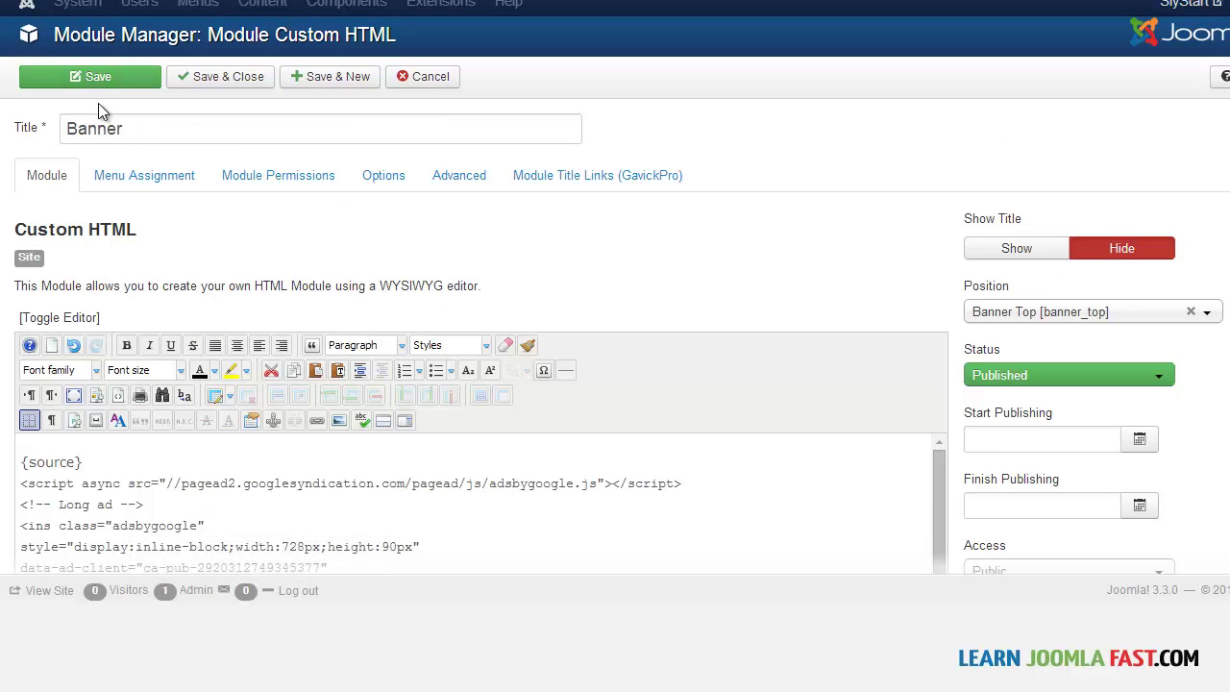
# - Save the Banner module, check its ad on the live pages, and start another with Save & New
pyautogui.click(116, 78)
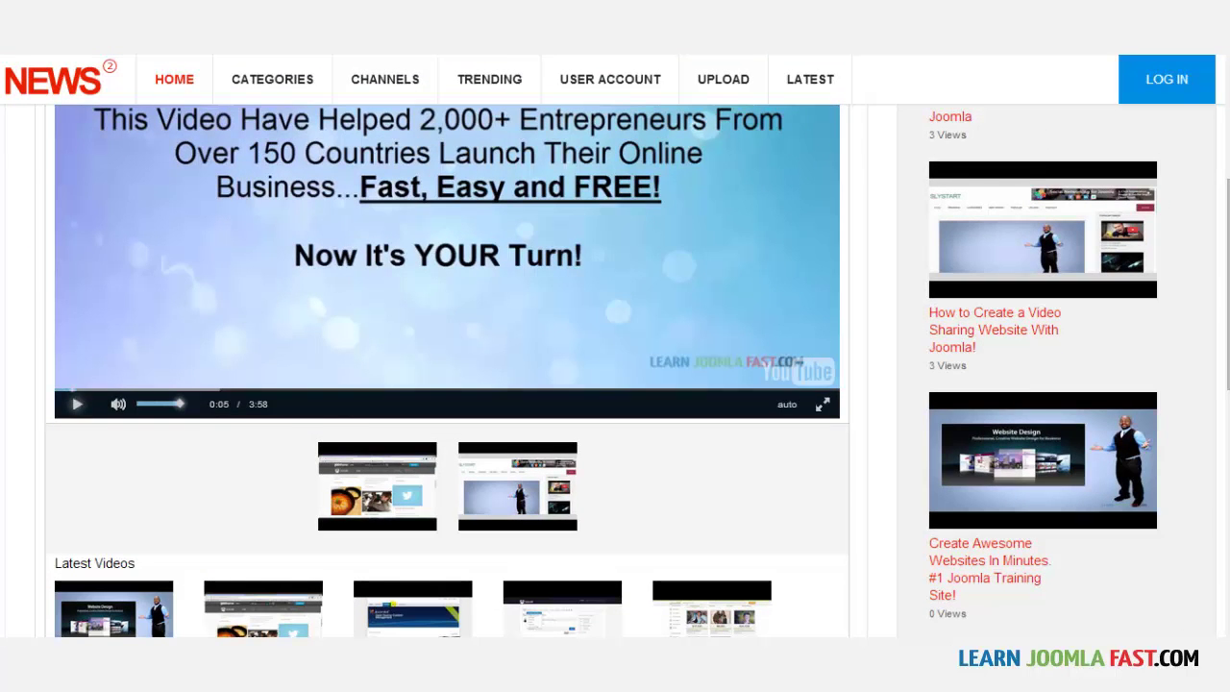
pyautogui.scroll(3, 822, 159)
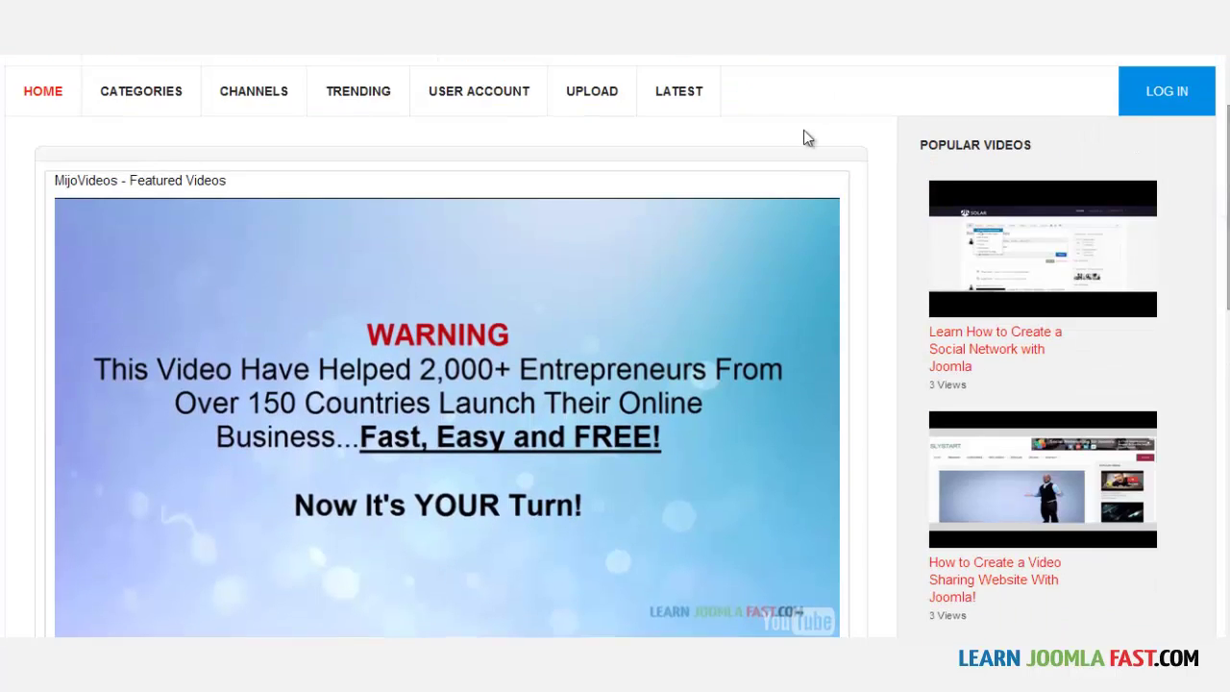
pyautogui.click(684, 94)
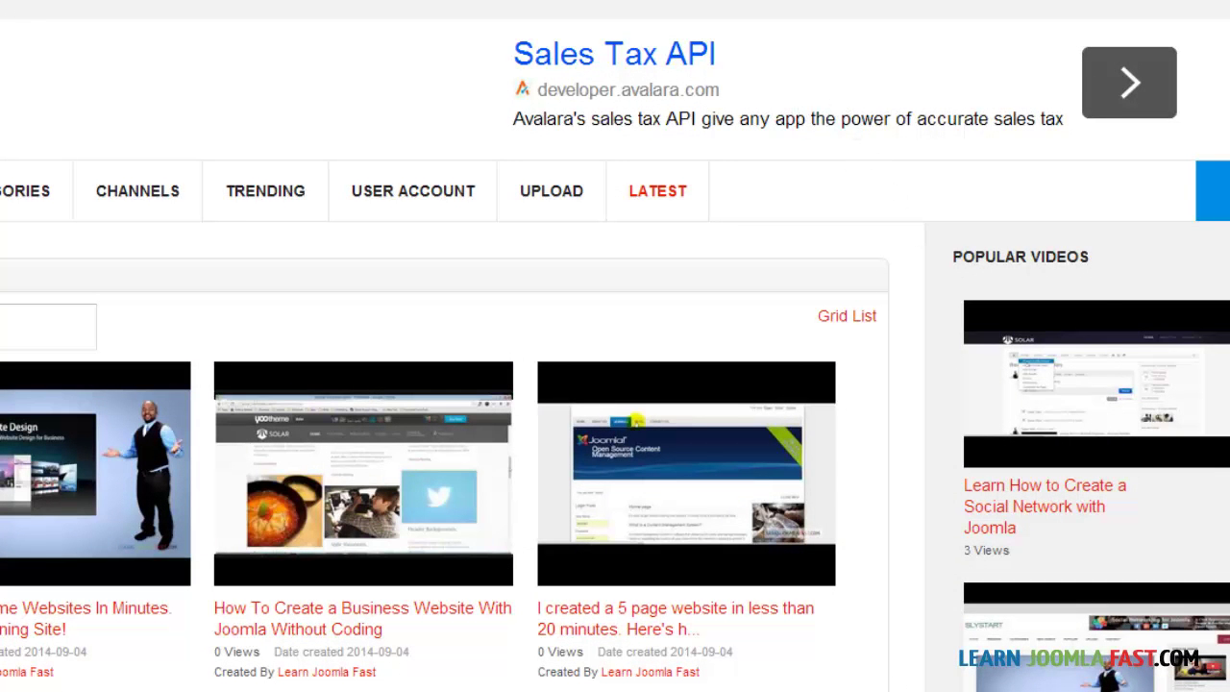
pyautogui.scroll(-5, 615, 384)
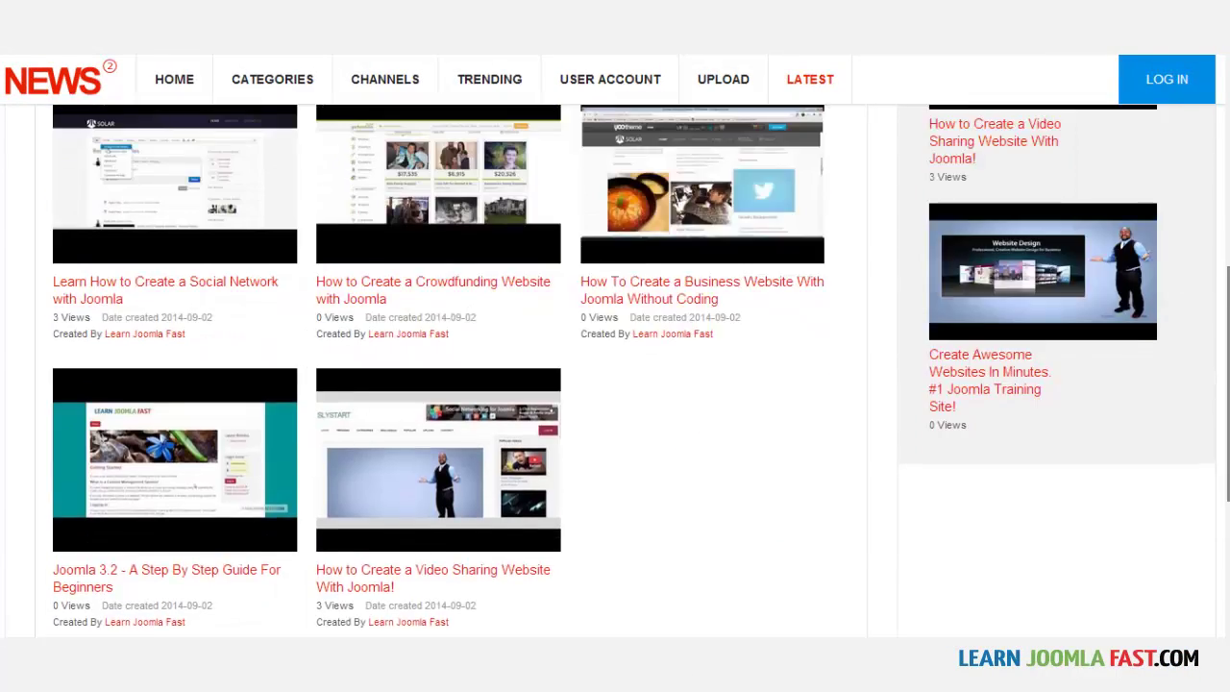
pyautogui.scroll(10, 615, 385)
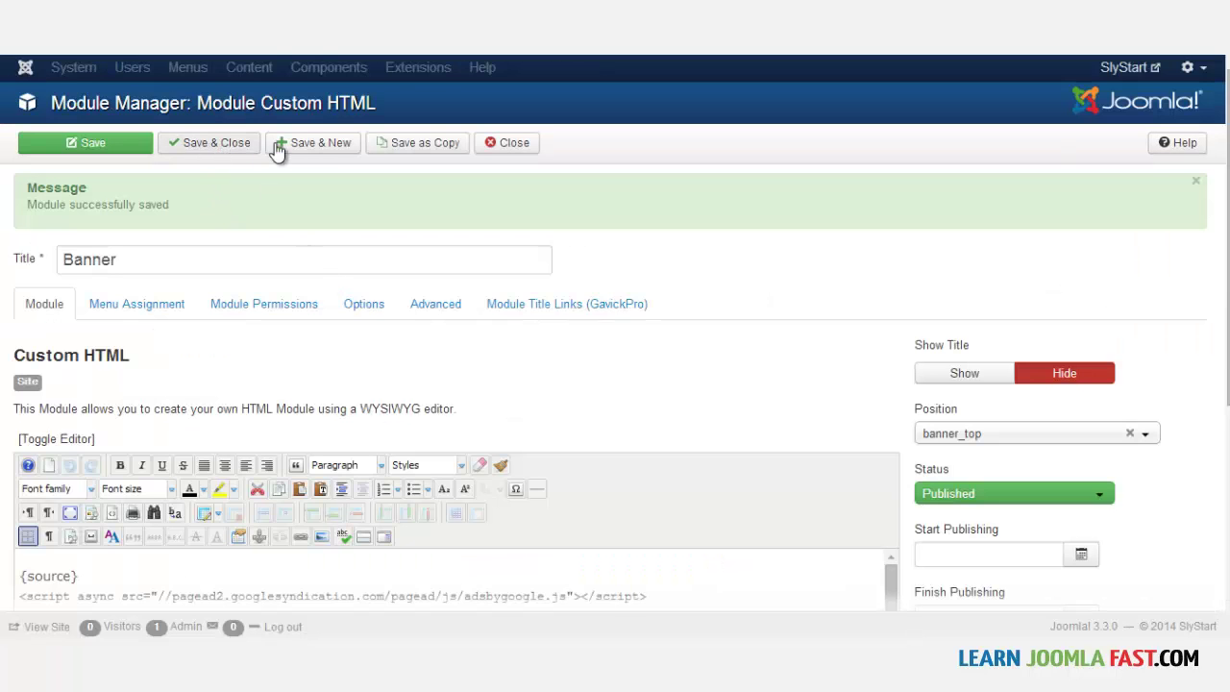
pyautogui.click(310, 146)
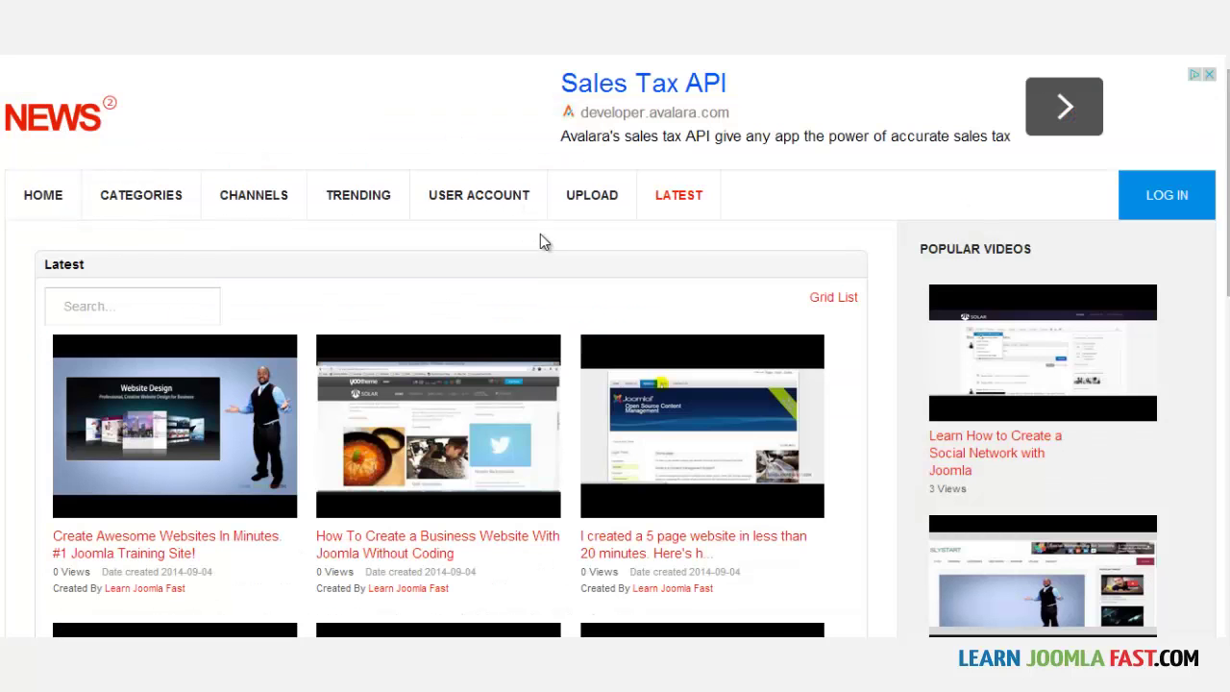
pyautogui.click(358, 195)
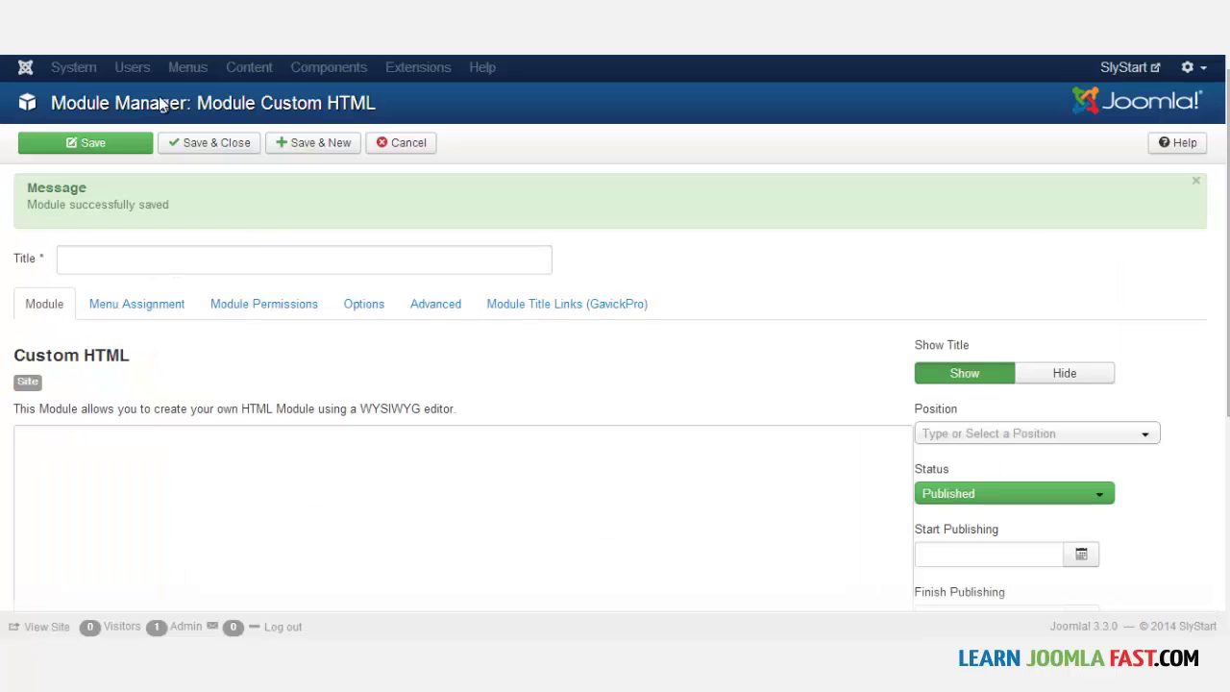
# - Title the new module 'Banner right'
pyautogui.click(283, 254)
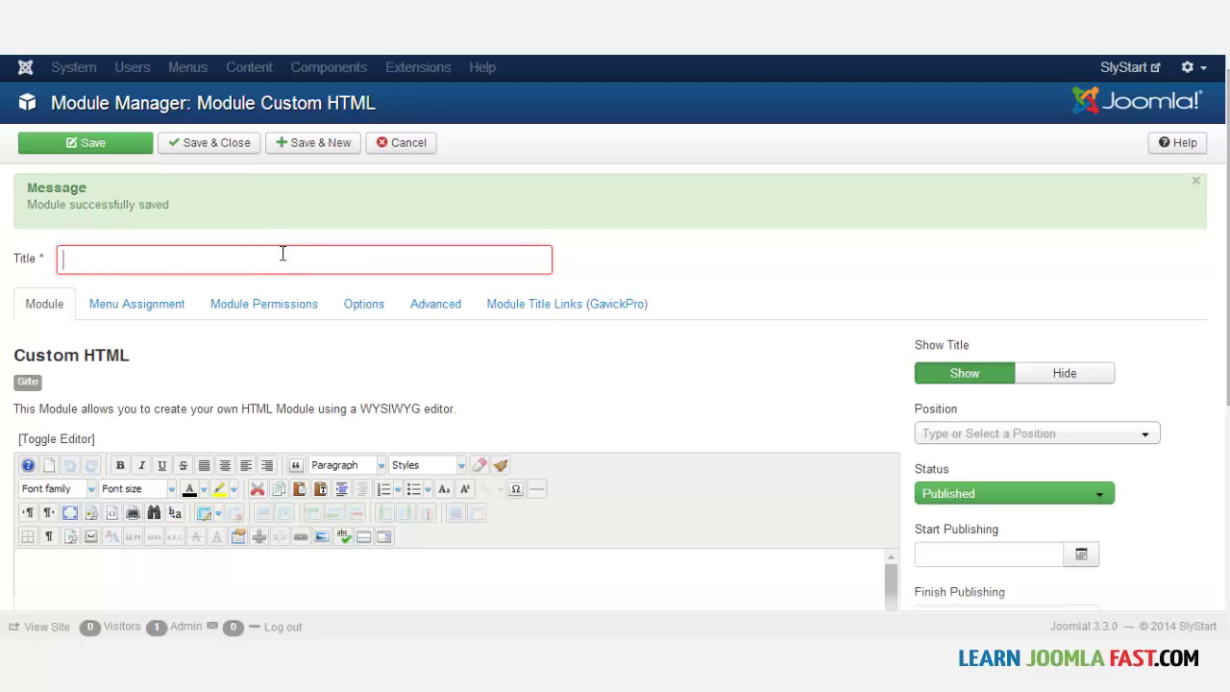
pyautogui.write('Banner right')
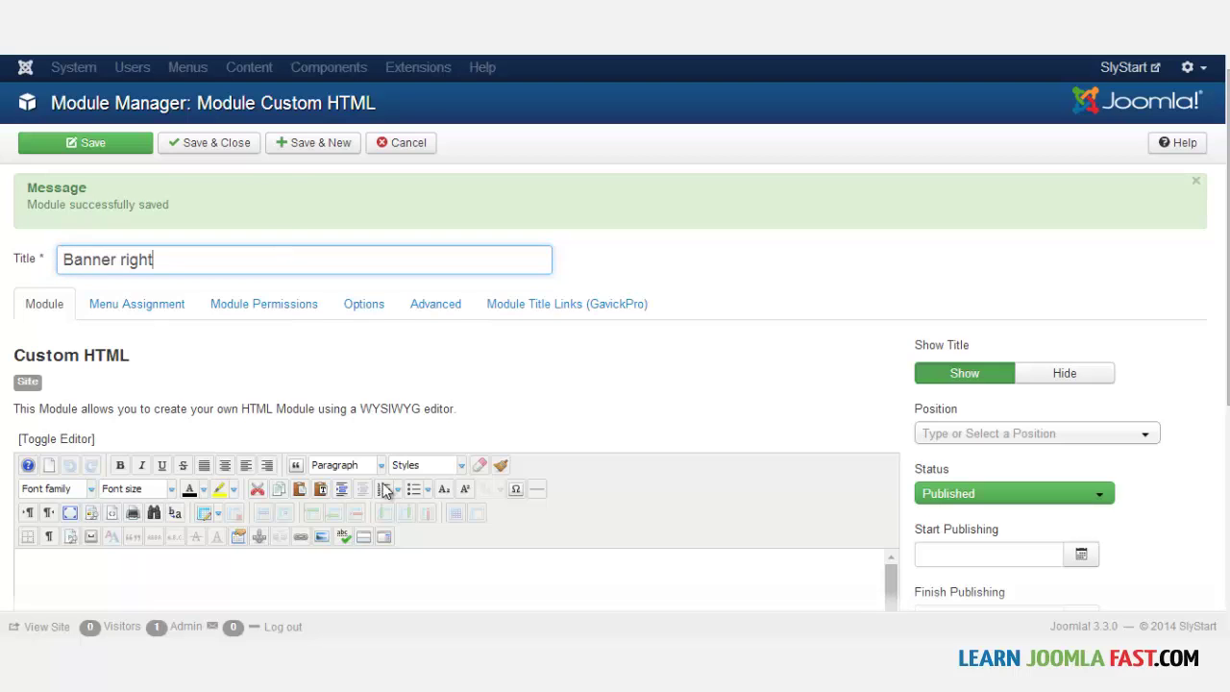
pyautogui.scroll(-3, 536, 279)
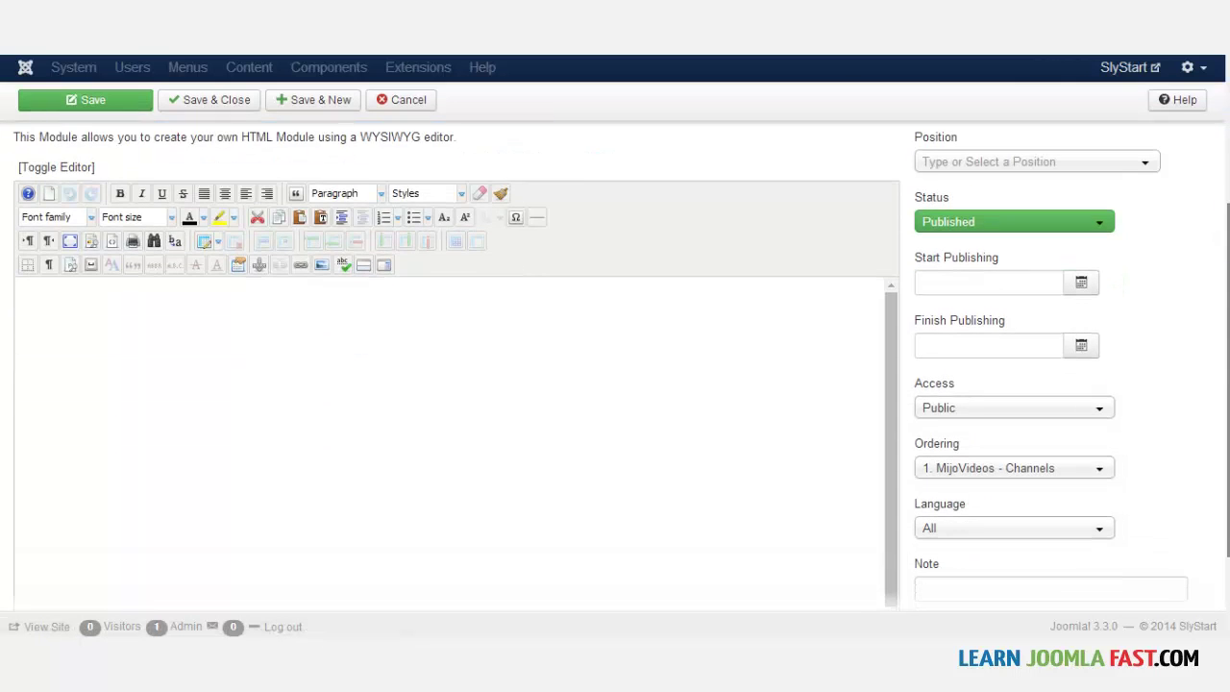
pyautogui.scroll(-1, 837, 433)
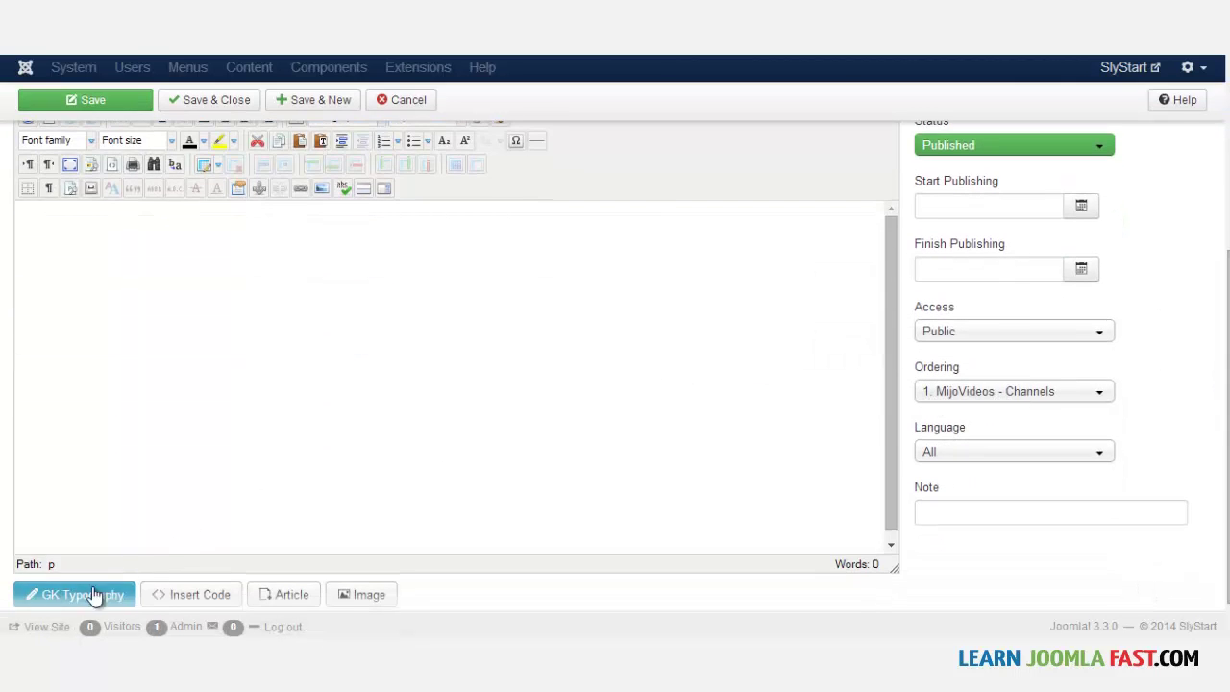
# - Paste the 300x250 Side ad AdSense code into Sourcerer's Code Helper and insert it
pyautogui.click(198, 596)
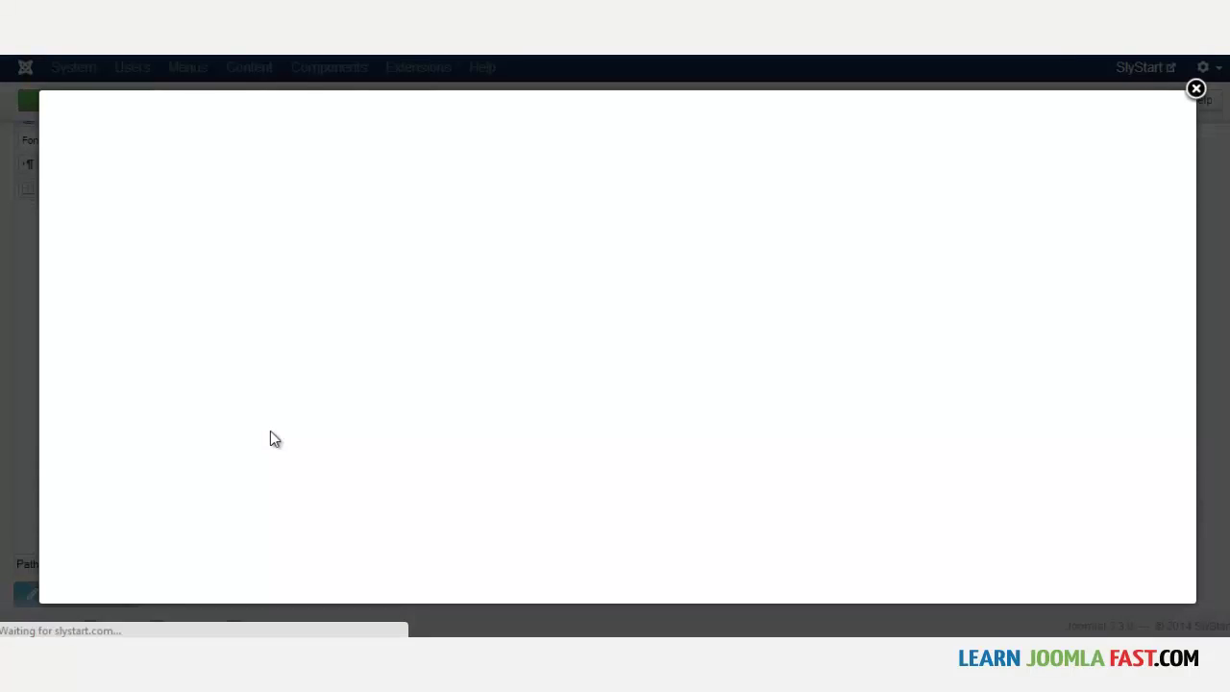
pyautogui.moveTo(140, 396); pyautogui.dragTo(126, 231)
pyautogui.hotkey('ctrl', 'v')
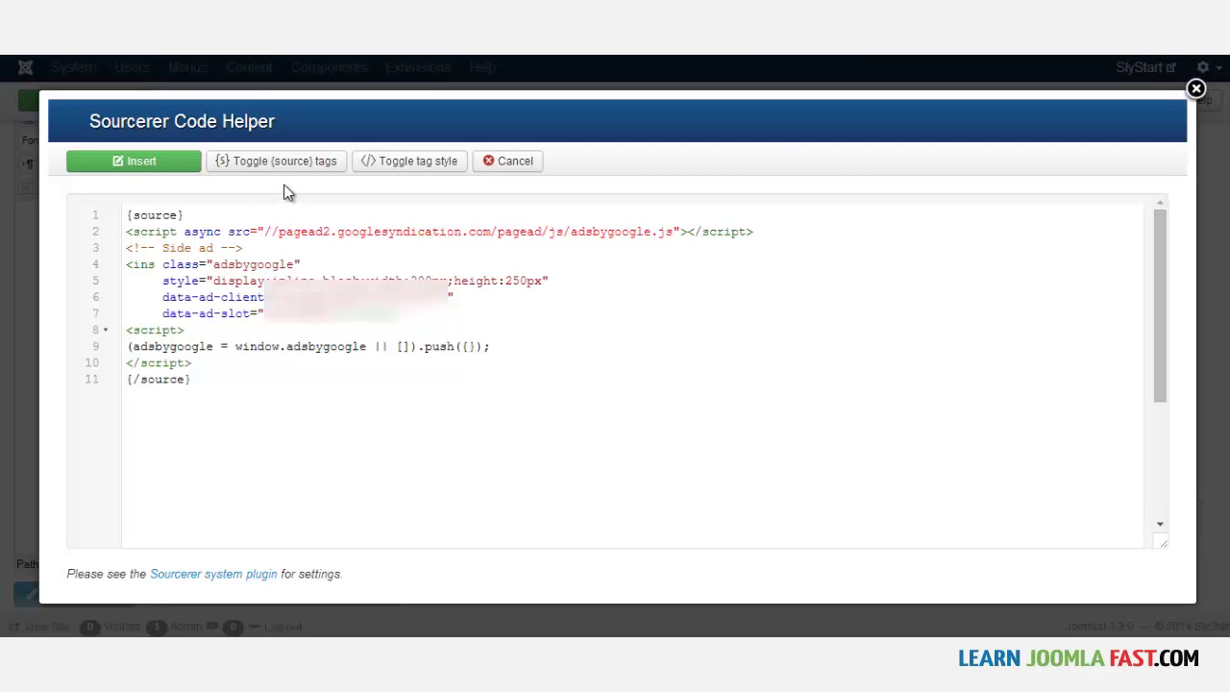
pyautogui.click(160, 160)
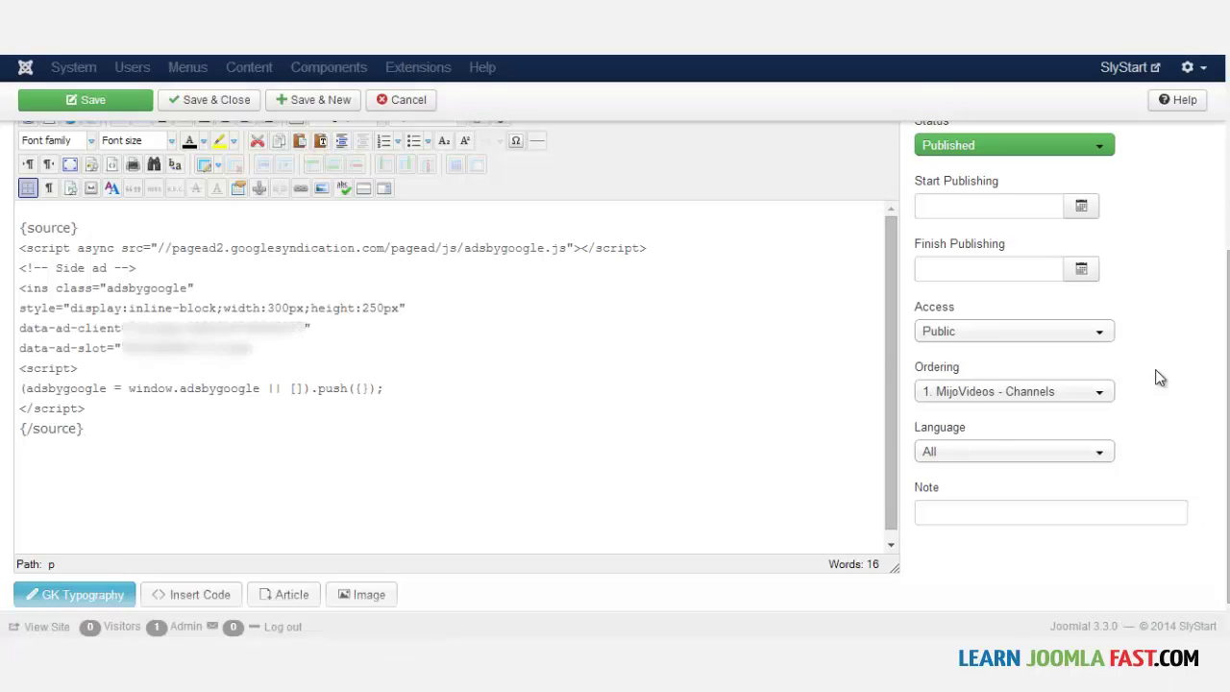
# - Move Banner right to the Sidebar Right [sidebar_right] position, filtering the list with 'si'
pyautogui.scroll(3, 1159, 378)
pyautogui.click(965, 269)
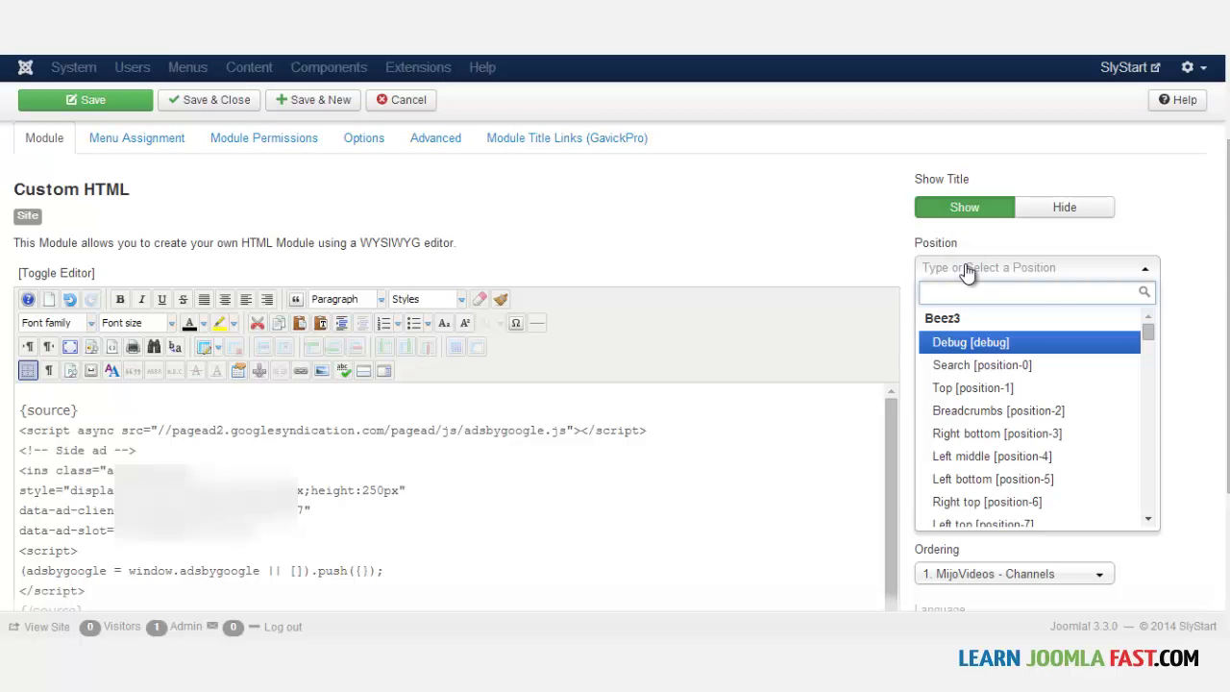
pyautogui.write('sidebar')
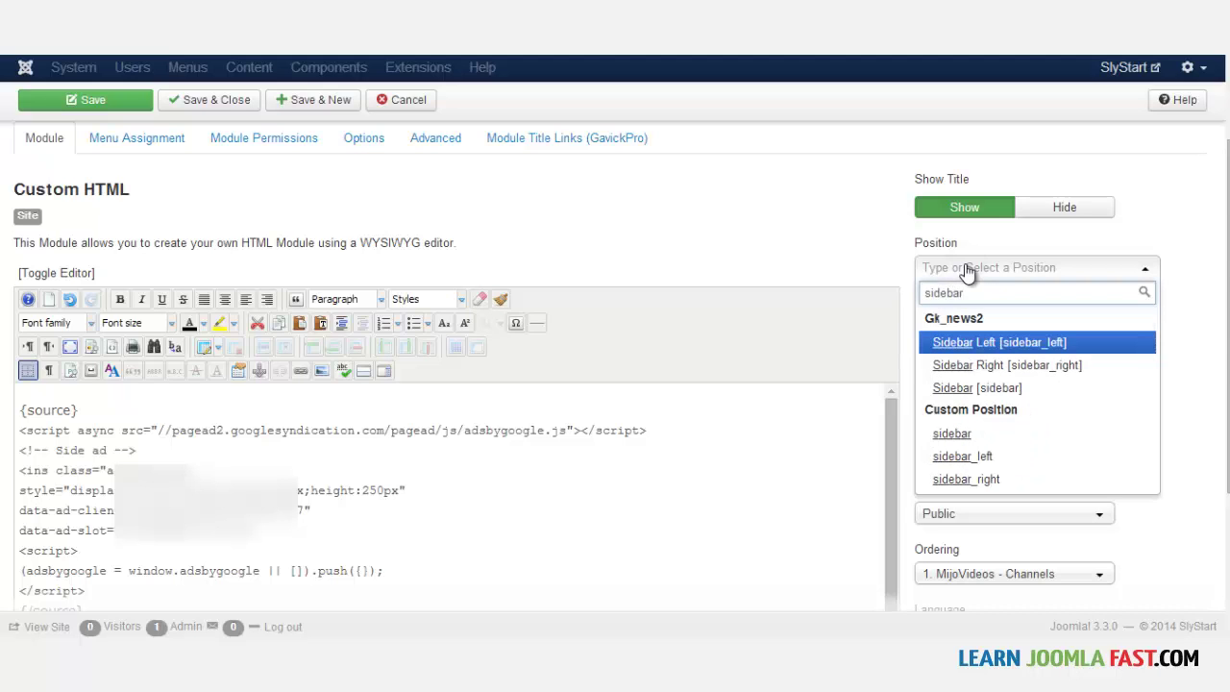
pyautogui.click(985, 370)
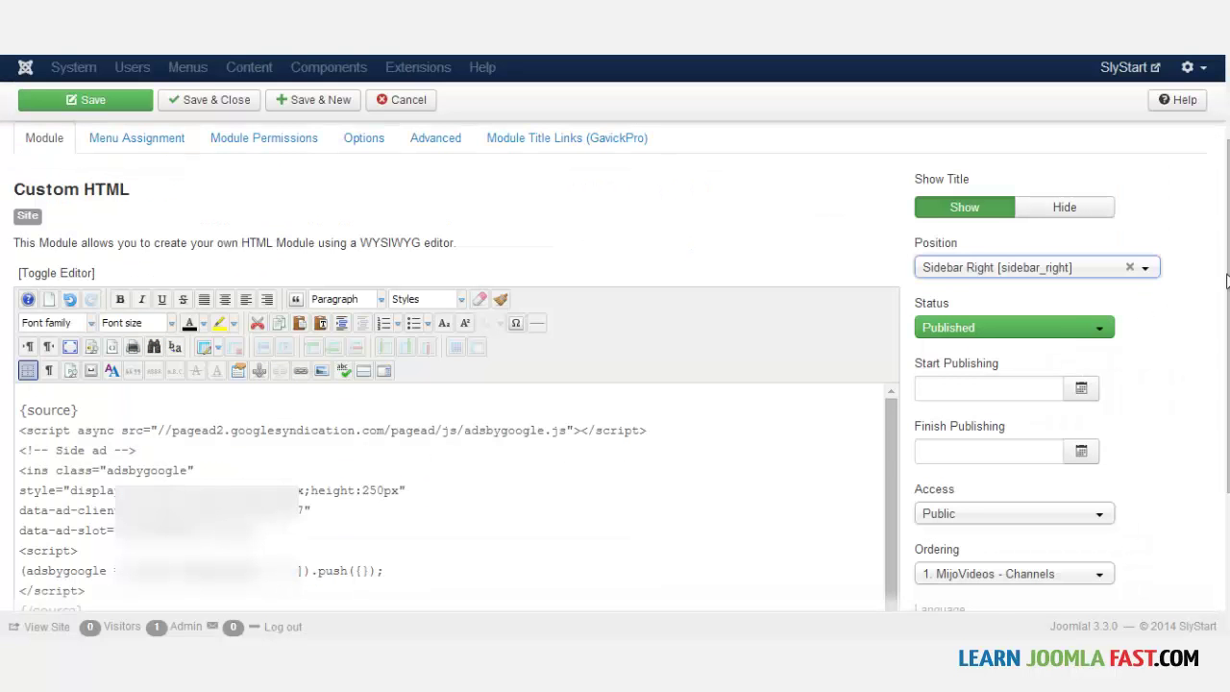
pyautogui.scroll(1, 1226, 279)
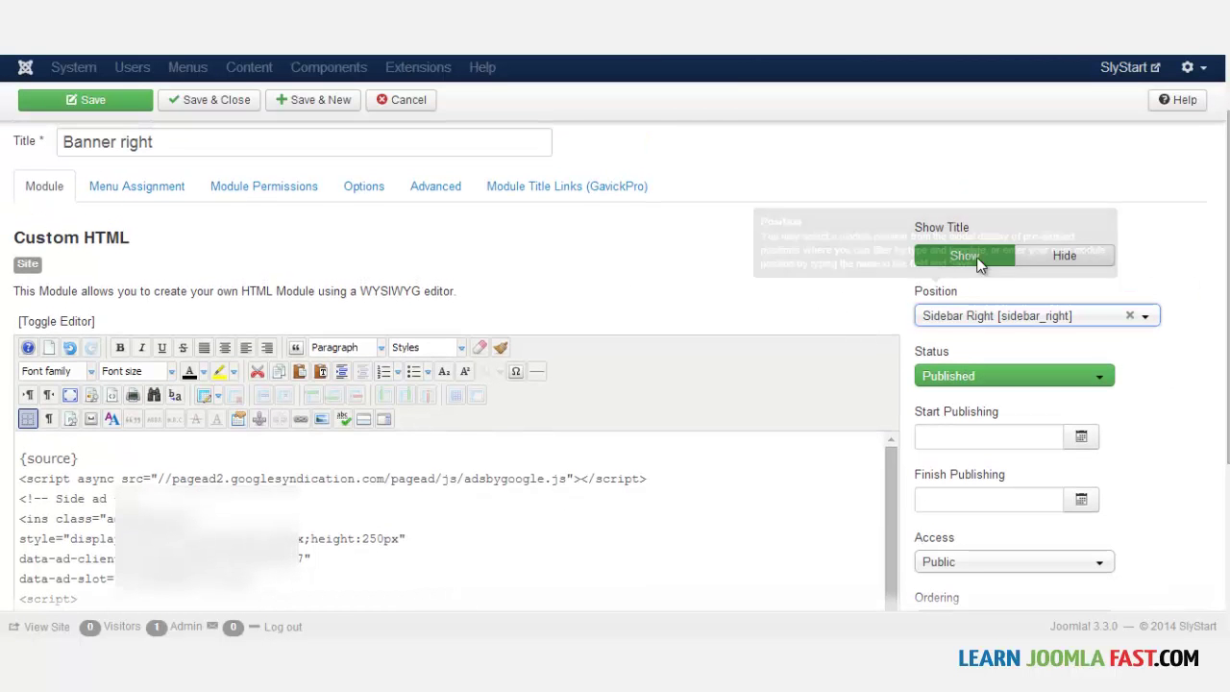
# - Hide Banner right's title and set Module Assignment to Only on the pages selected
pyautogui.click(1046, 255)
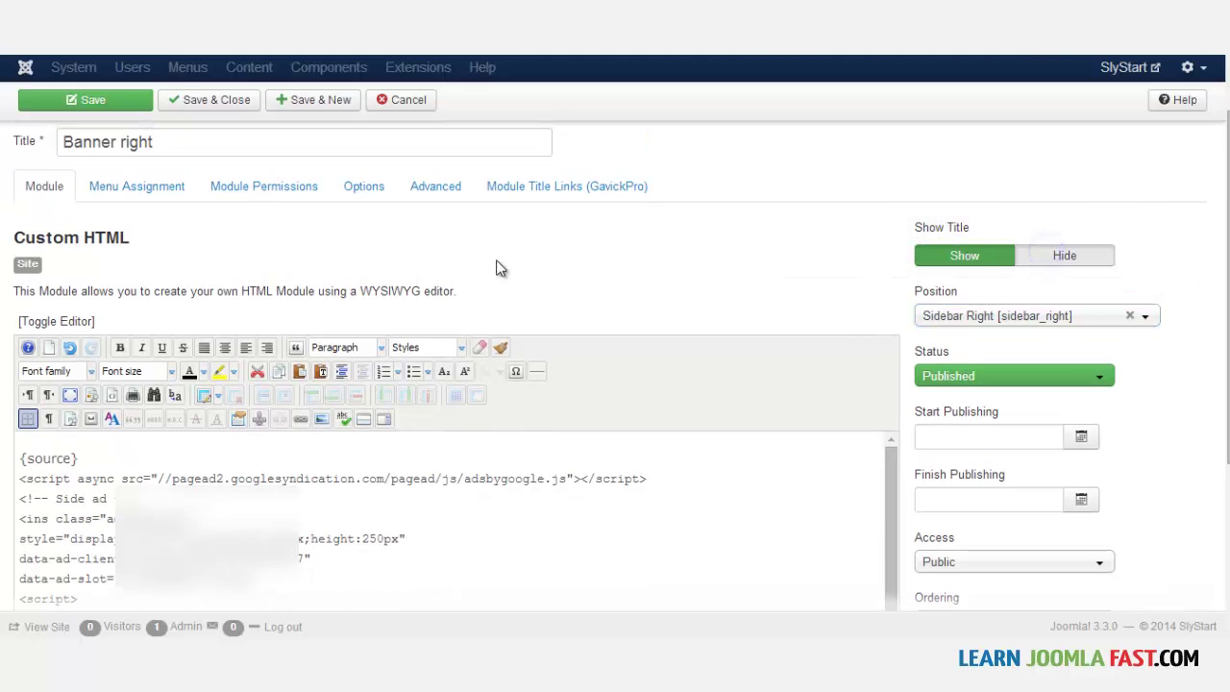
pyautogui.click(143, 187)
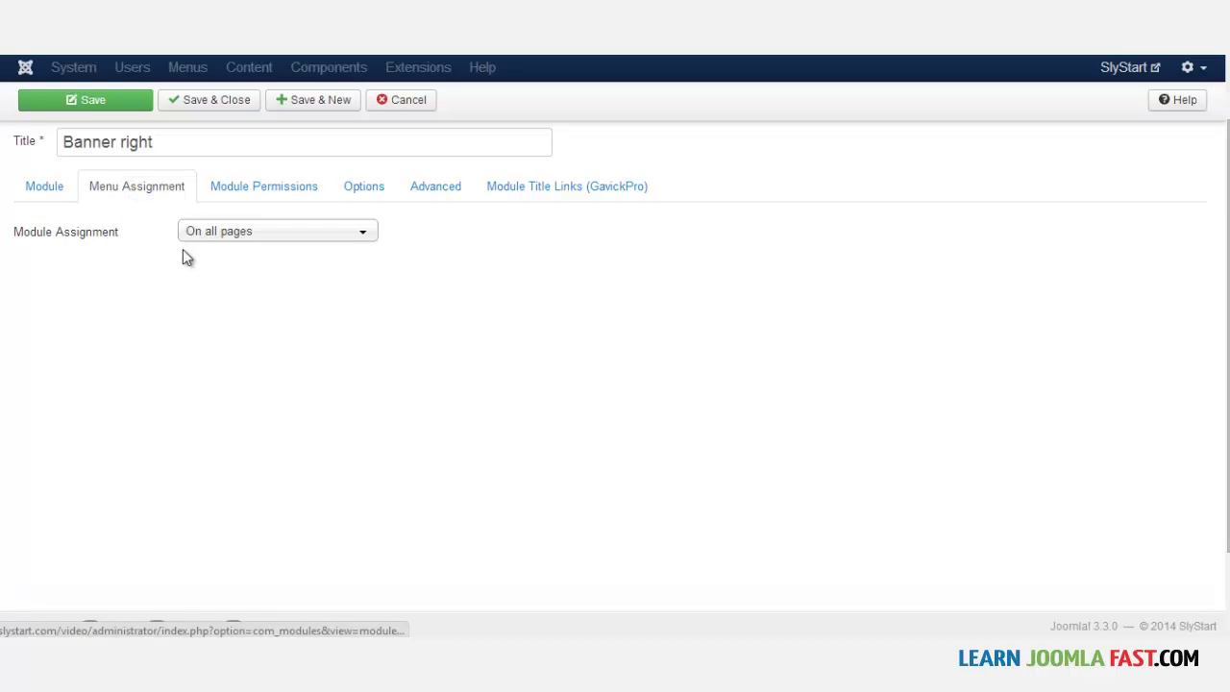
pyautogui.click(237, 232)
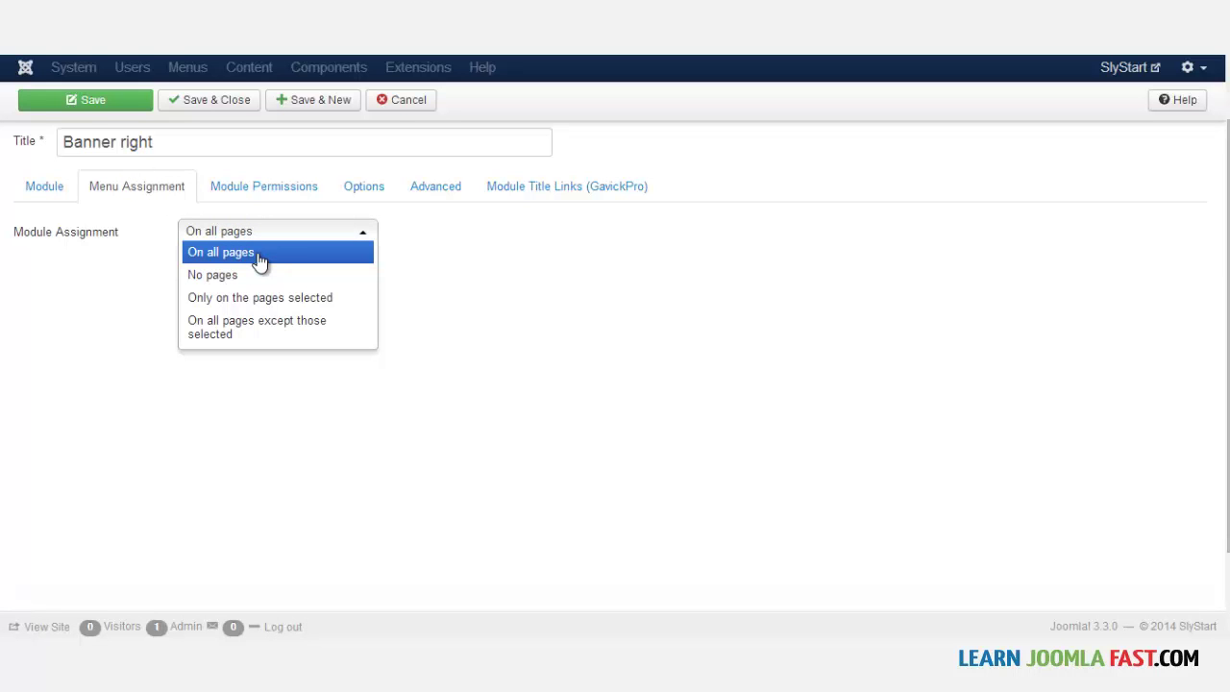
pyautogui.click(266, 297)
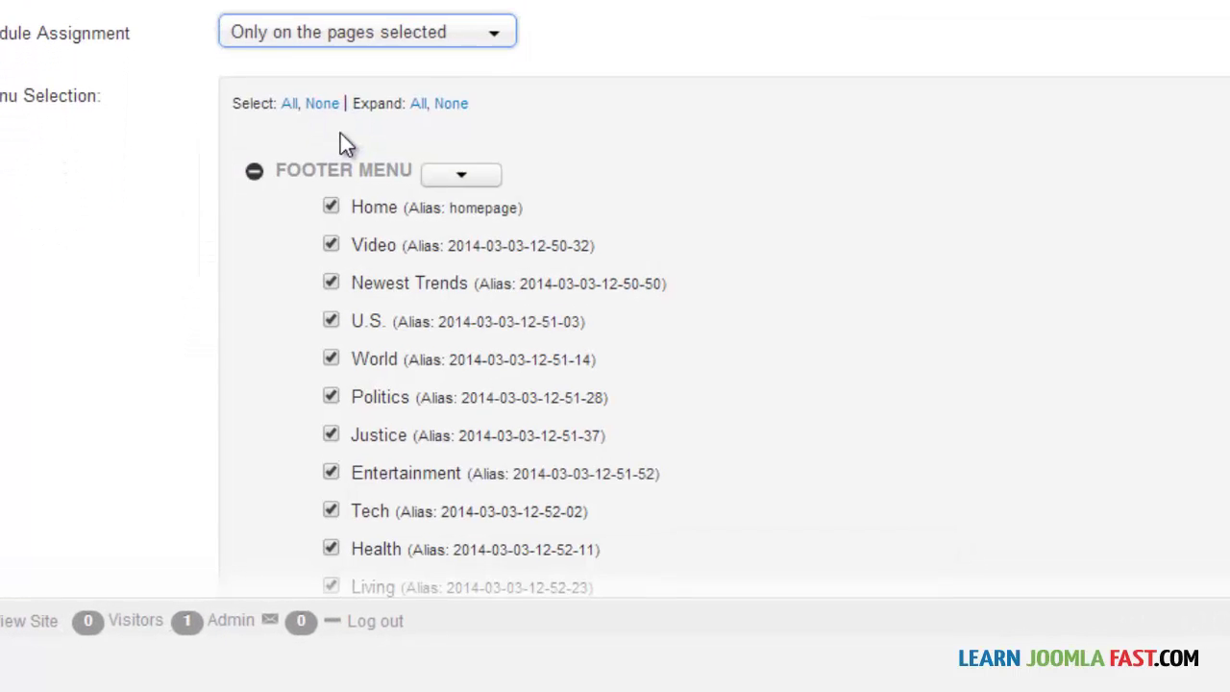
pyautogui.scroll(-2, 817, 277)
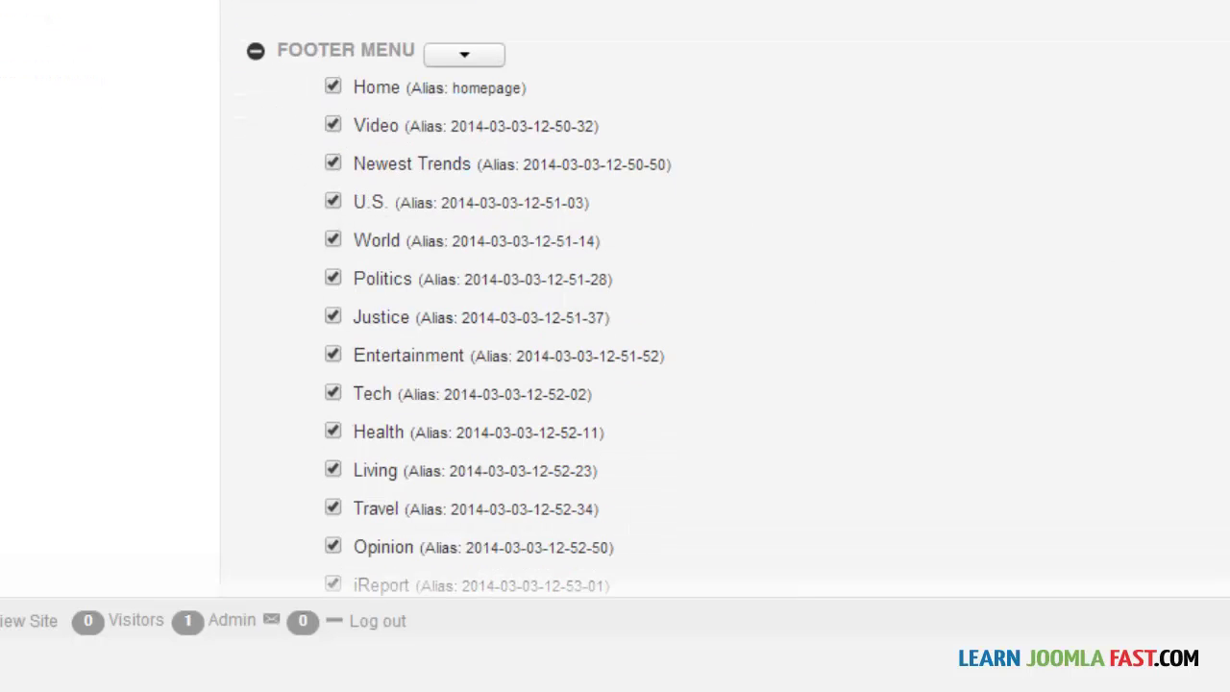
pyautogui.scroll(-1, 615, 317)
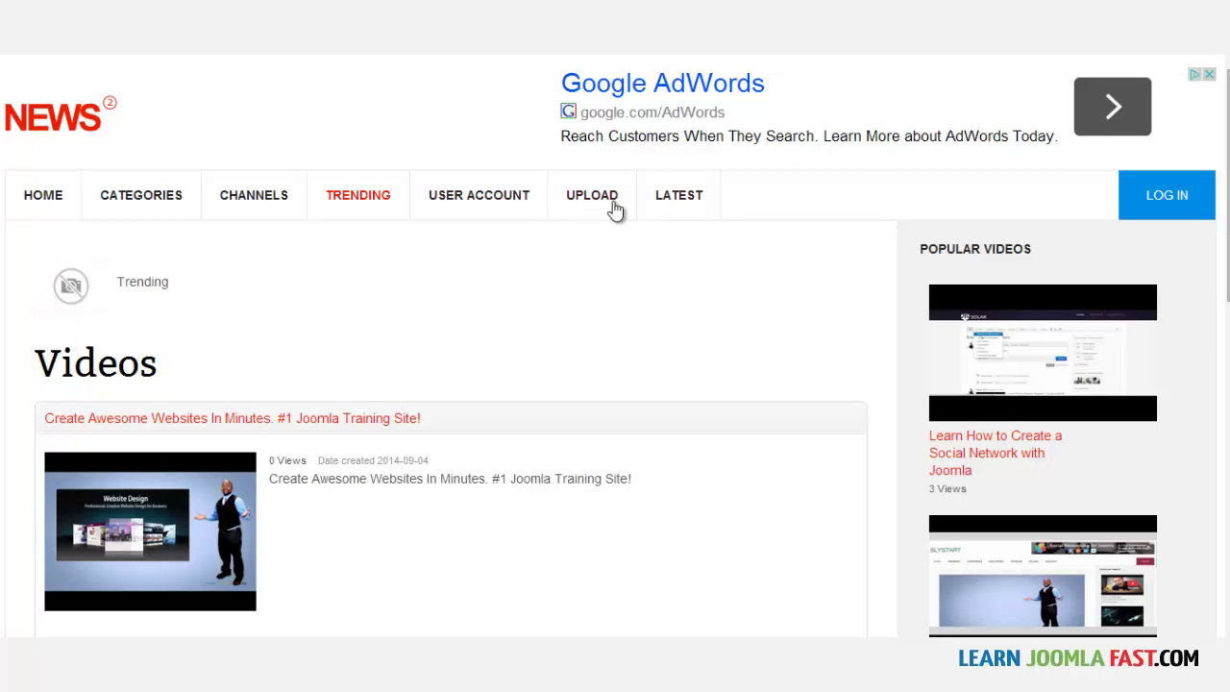
# - Check the 300x250 side ad in the right sidebar of the live Latest page
pyautogui.click(670, 205)
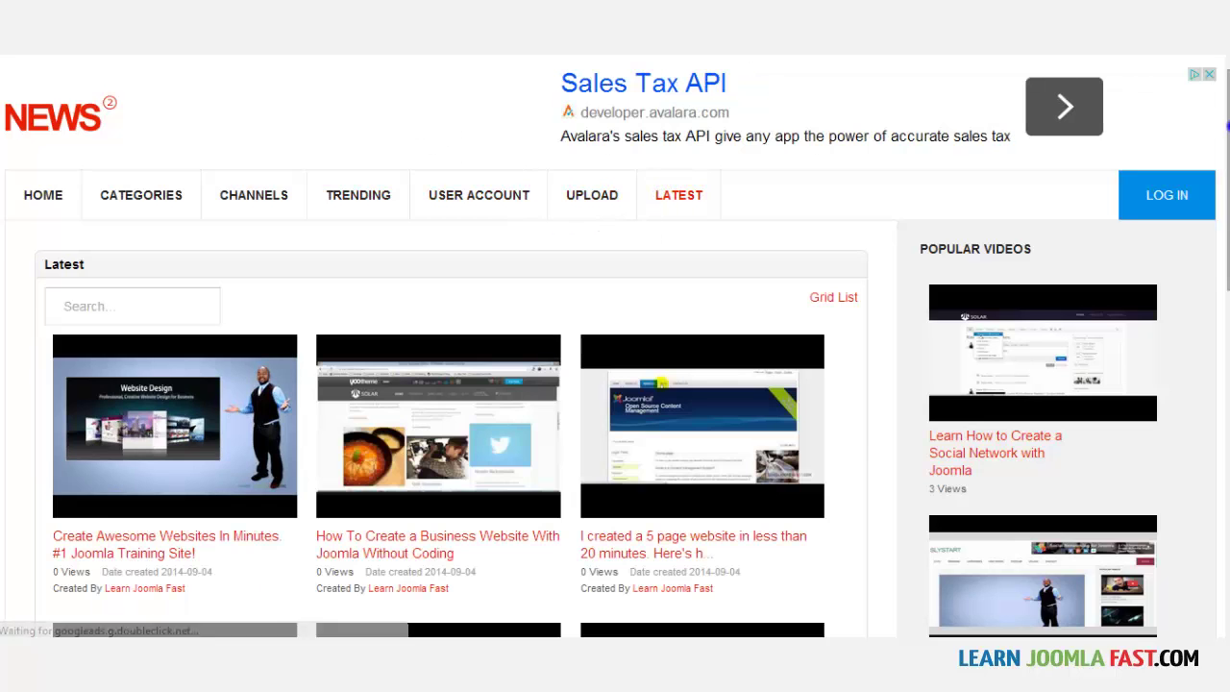
pyautogui.scroll(-10, 615, 385)
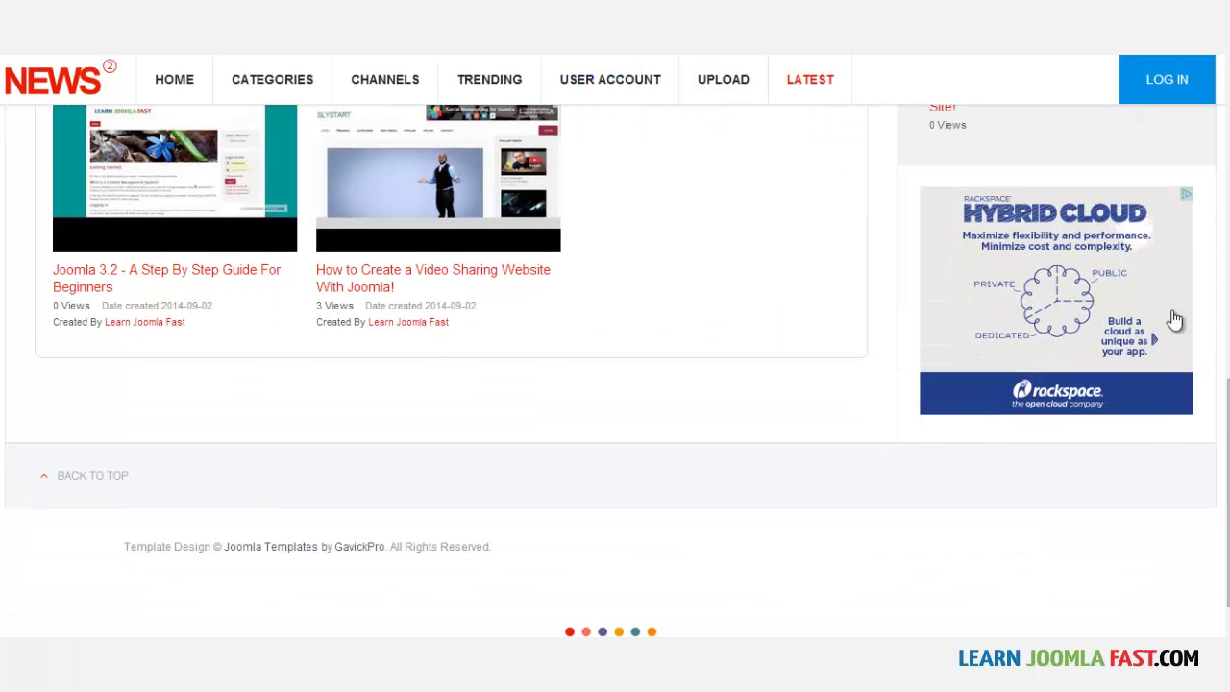
pyautogui.scroll(1, 1227, 431)
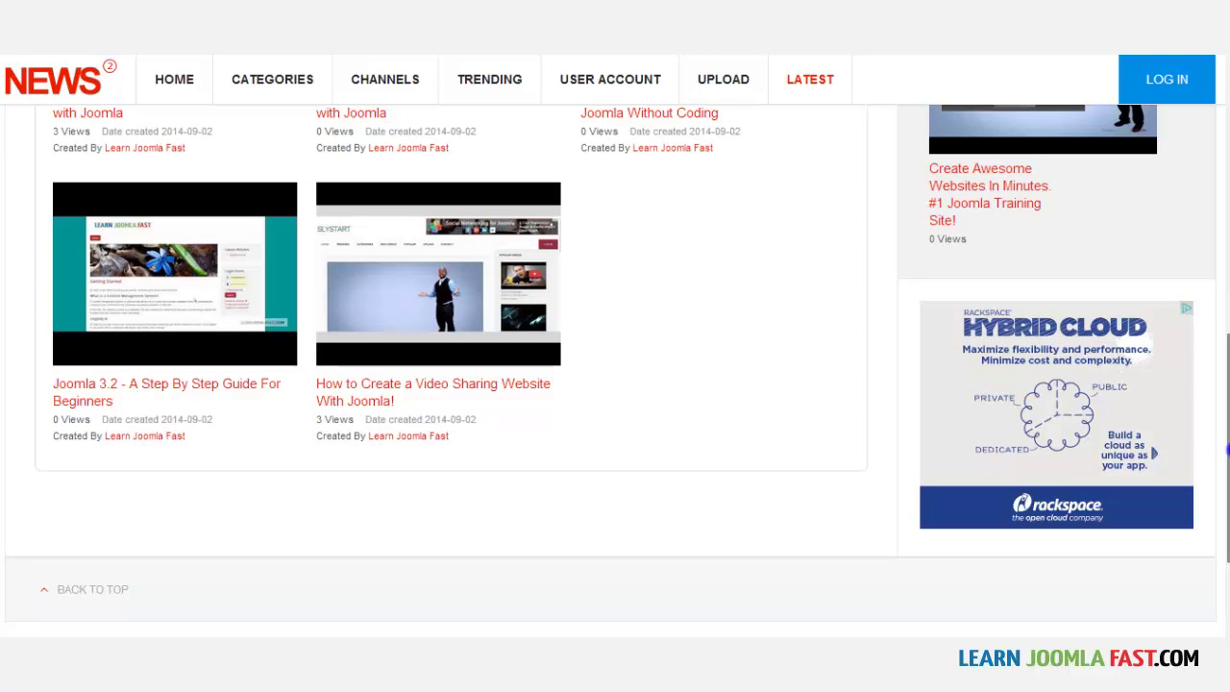
pyautogui.moveTo(1225, 450); pyautogui.dragTo(1226, 319)
pyautogui.scroll(6, 1227, 319)
pyautogui.scroll(-4, 1227, 394)
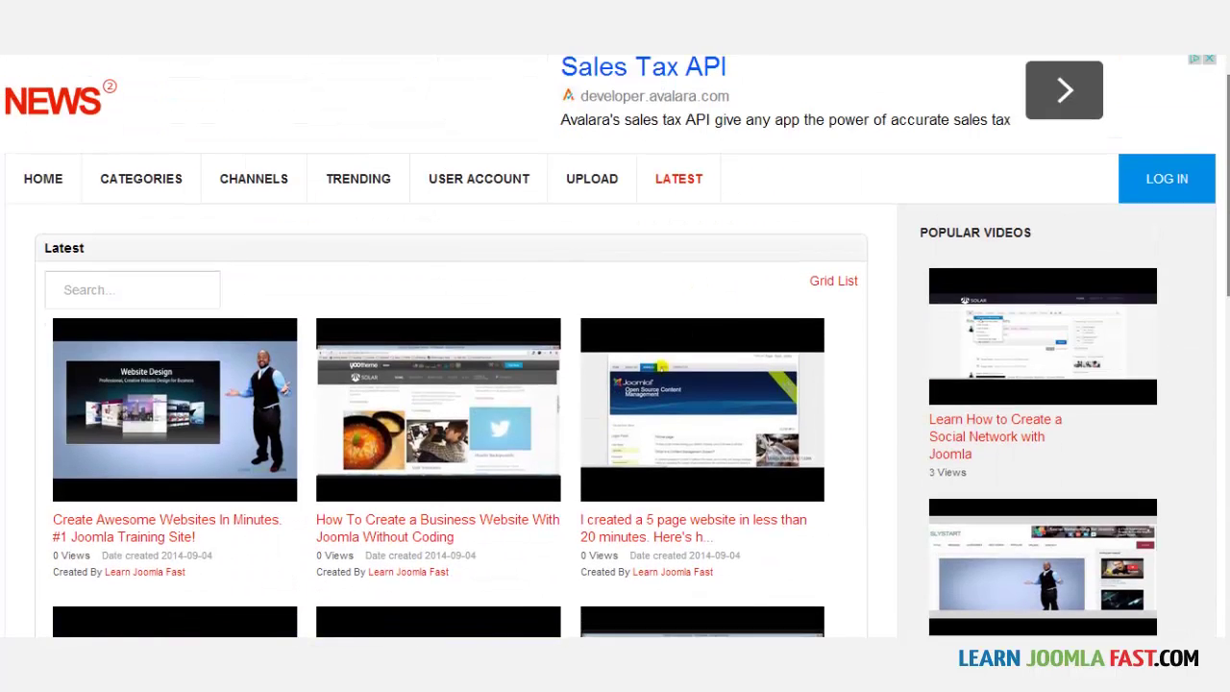
pyautogui.scroll(-3, 1227, 394)
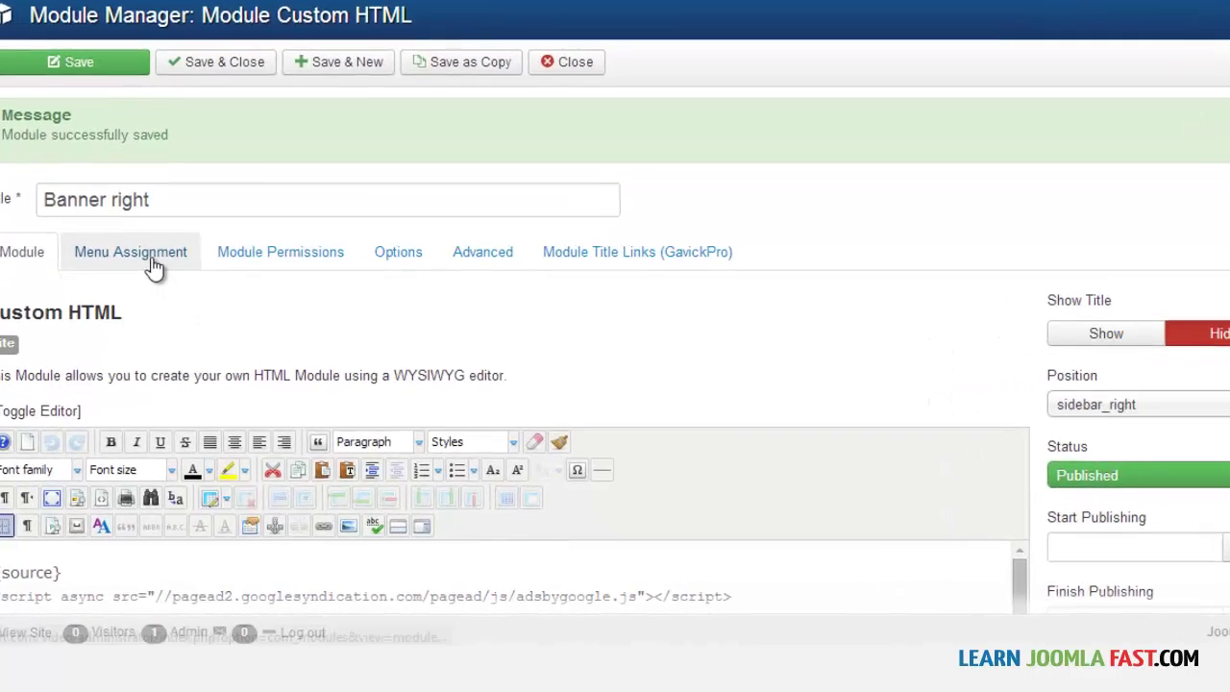
# - Clear every menu item from Banner right's page assignment with Select None
pyautogui.click(154, 306)
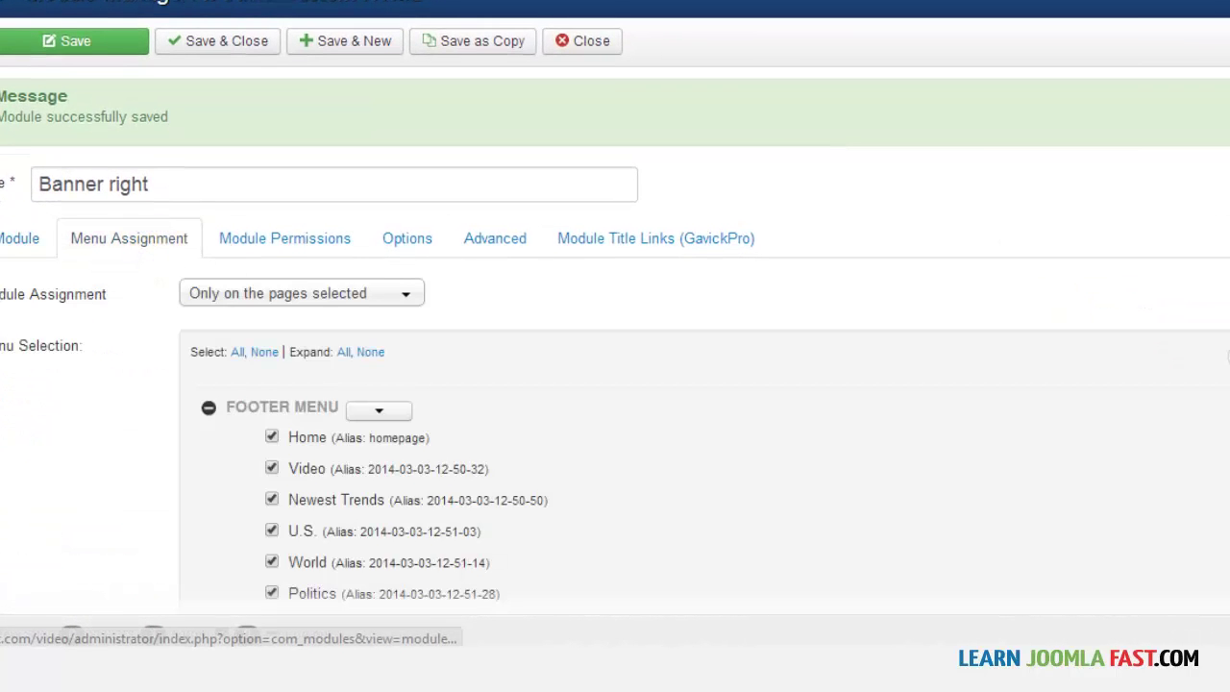
pyautogui.scroll(-5, 615, 346)
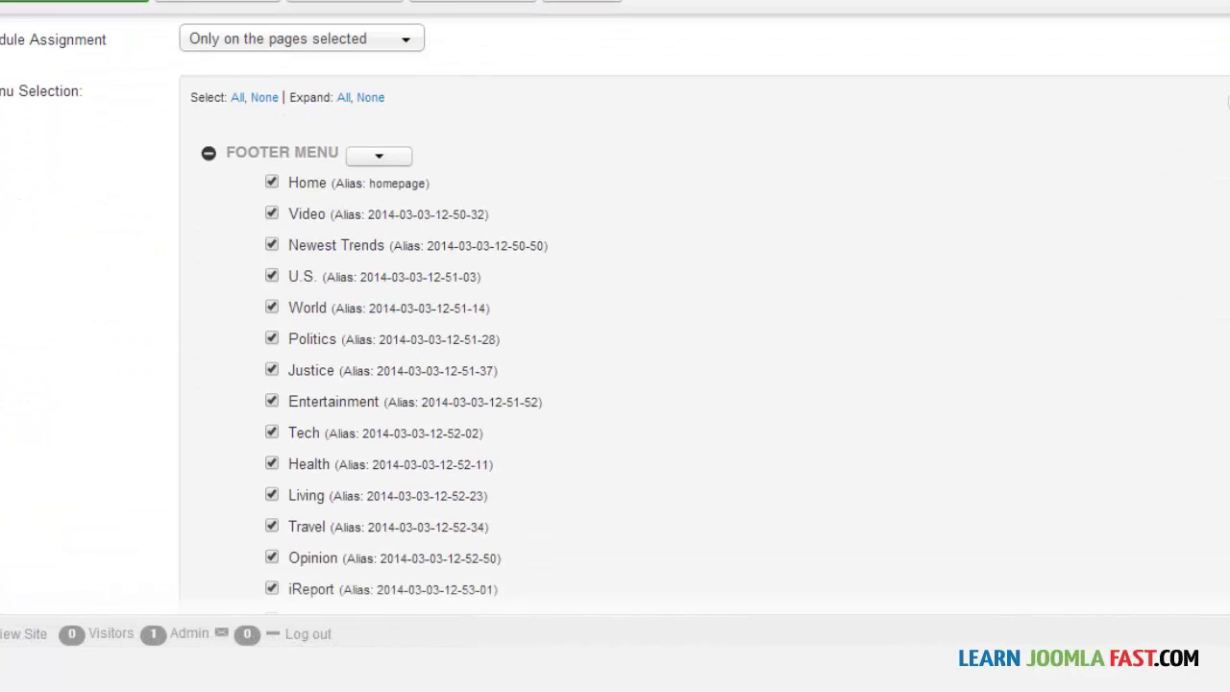
pyautogui.click(275, 39)
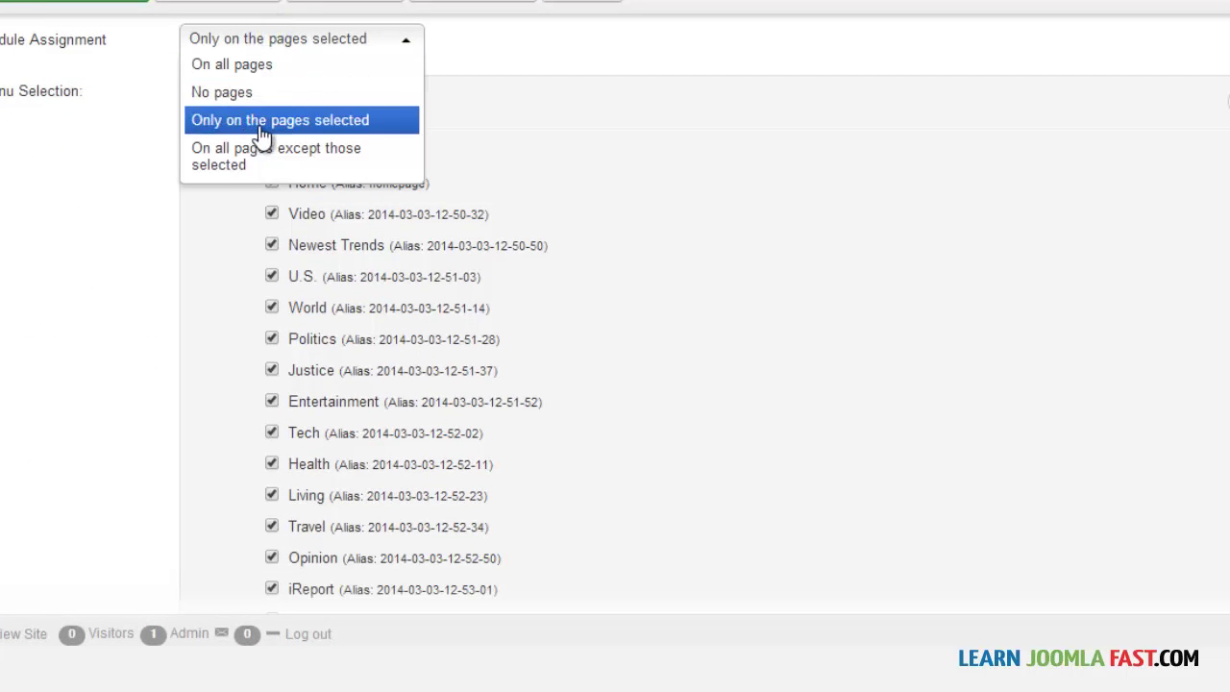
pyautogui.click(509, 76)
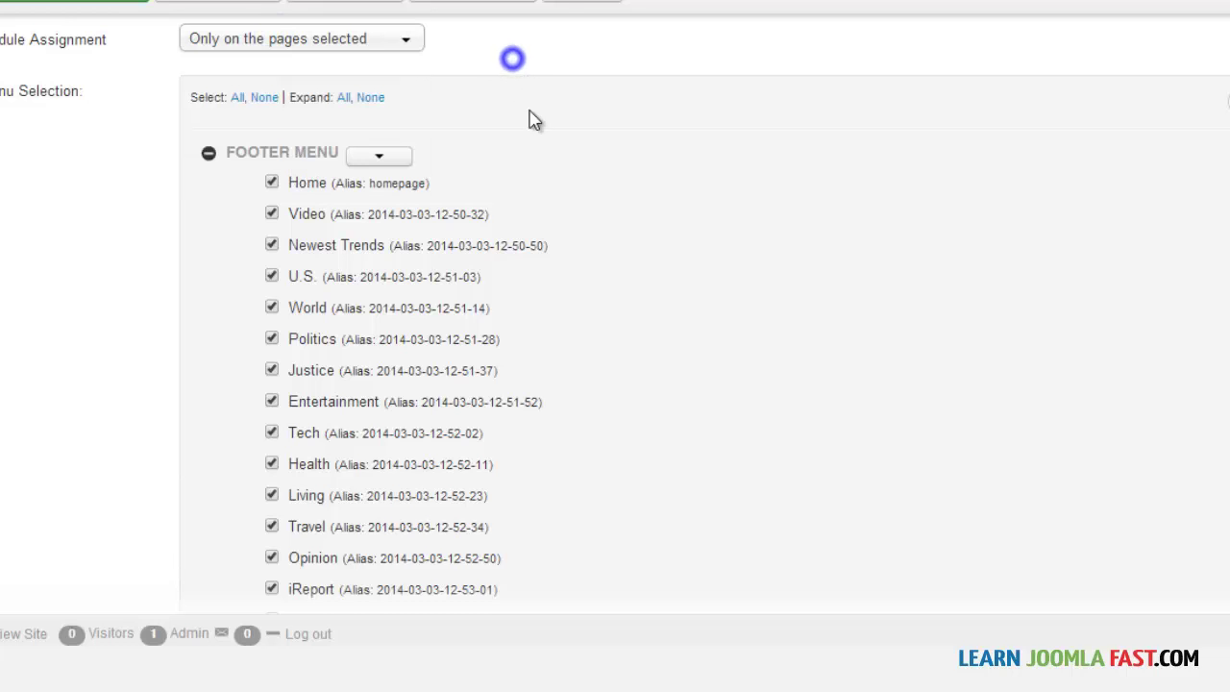
pyautogui.click(261, 100)
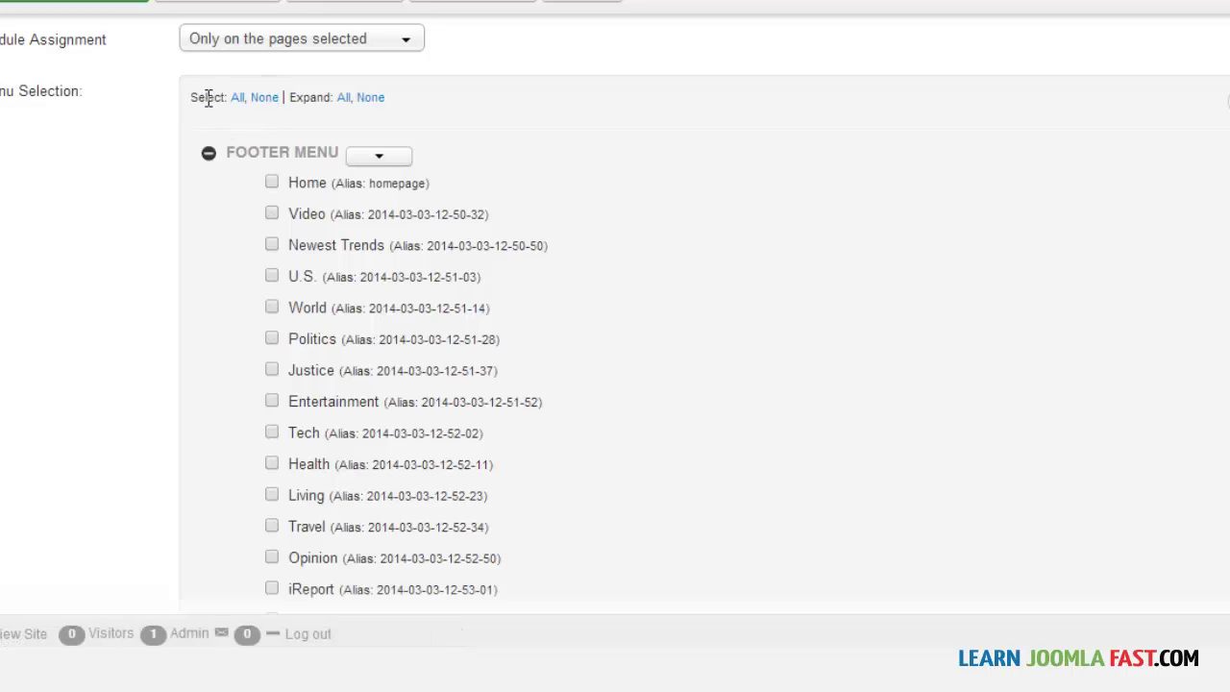
# - Assign Banner right only to the Main Menu's Latest item and save
pyautogui.scroll(-2, 615, 318)
pyautogui.scroll(-7, 615, 318)
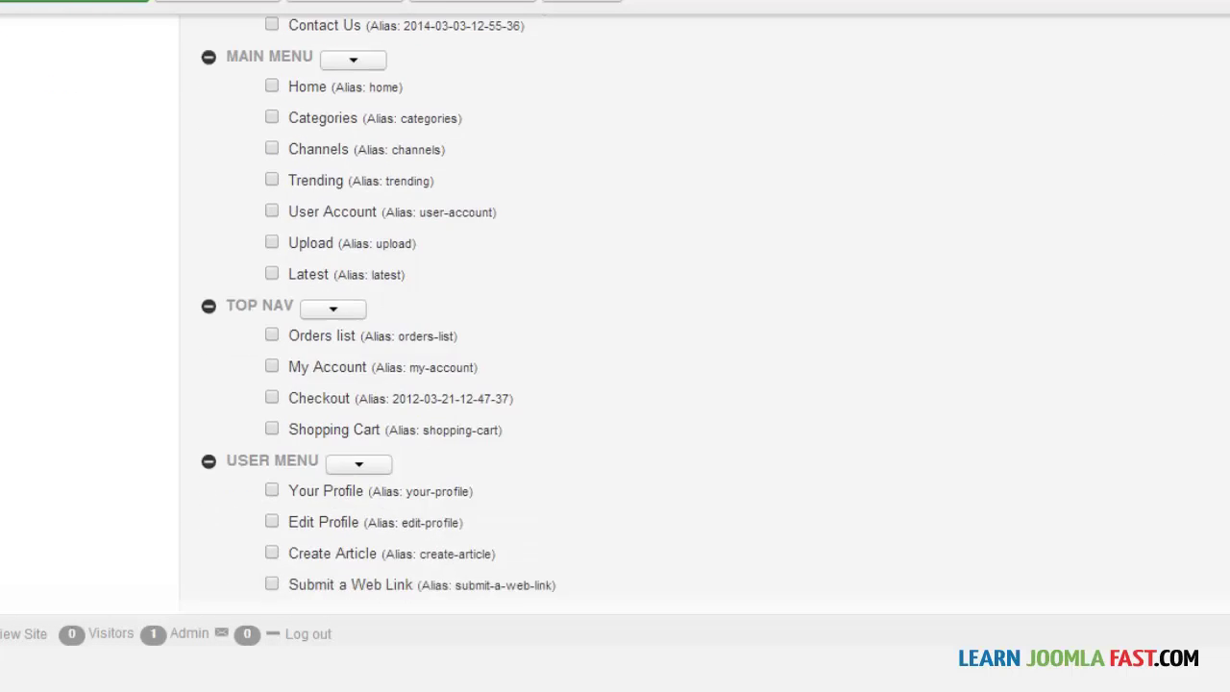
pyautogui.scroll(-1, 615, 317)
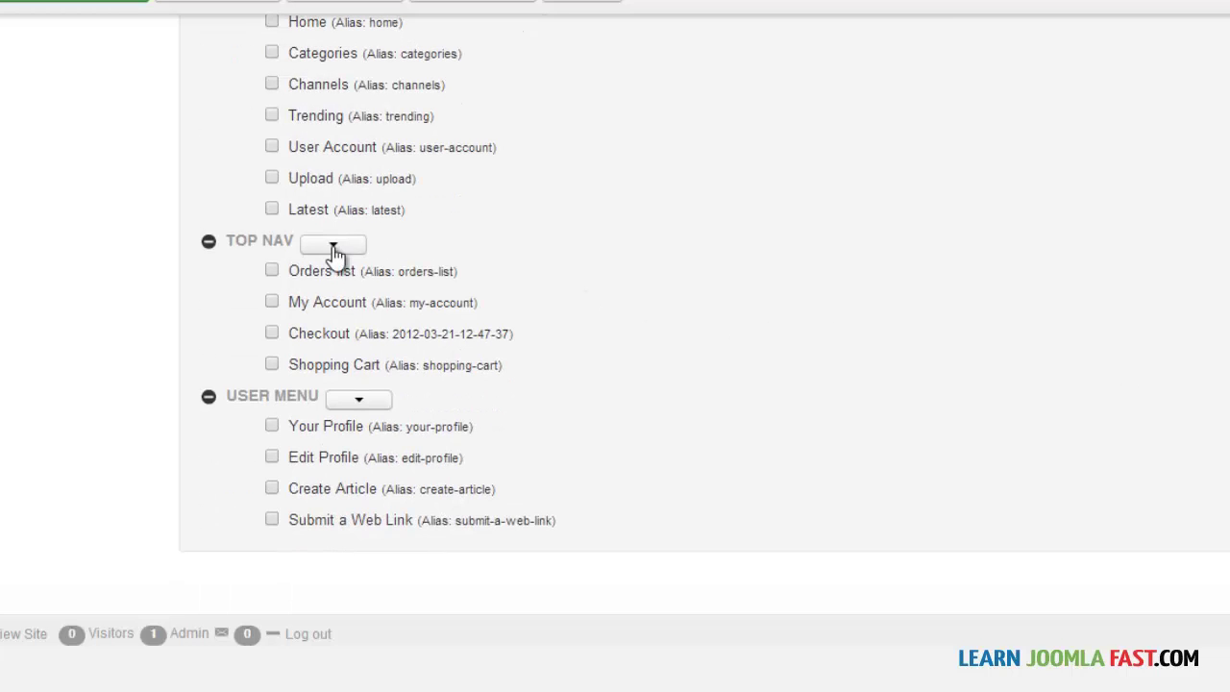
pyautogui.click(271, 208)
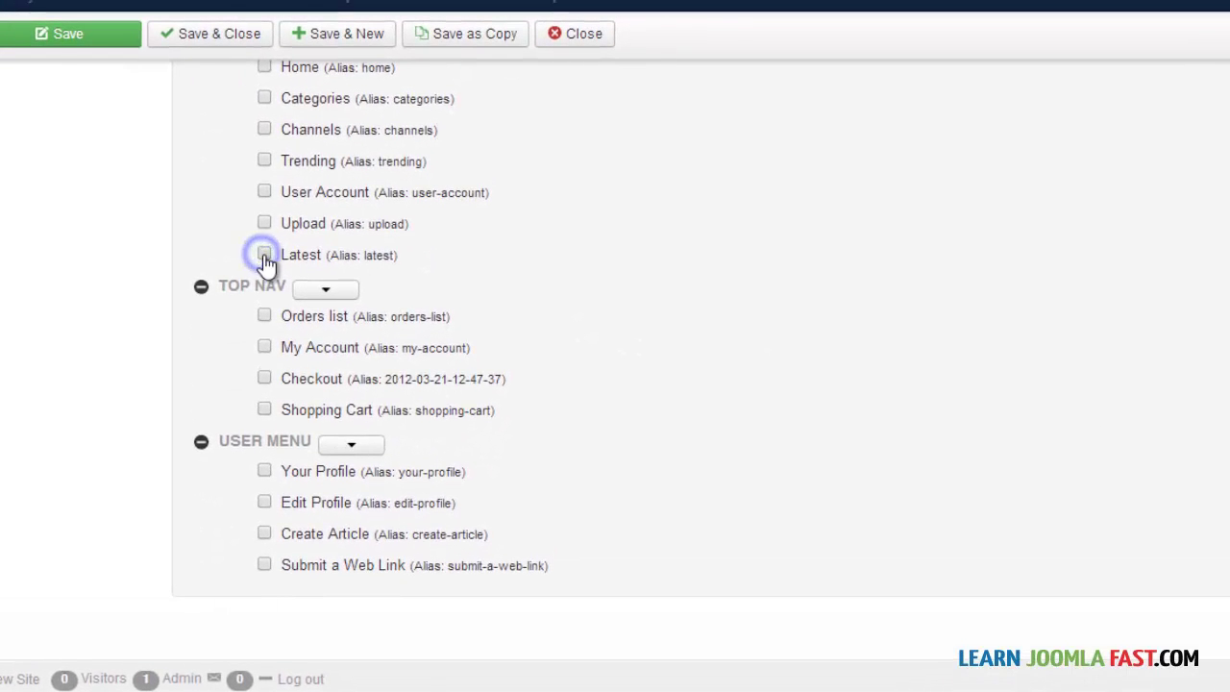
pyautogui.click(88, 39)
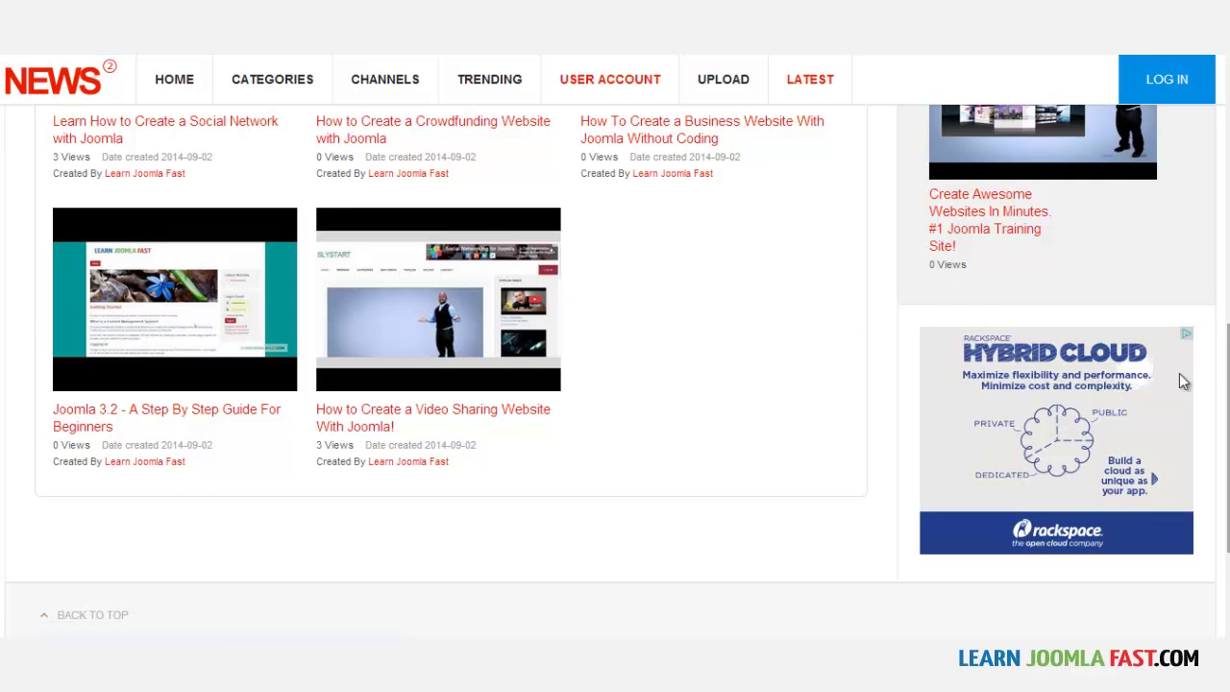
# - Check the live Trending and Categories pages, finding the side ad missing
pyautogui.scroll(10, 966, 239)
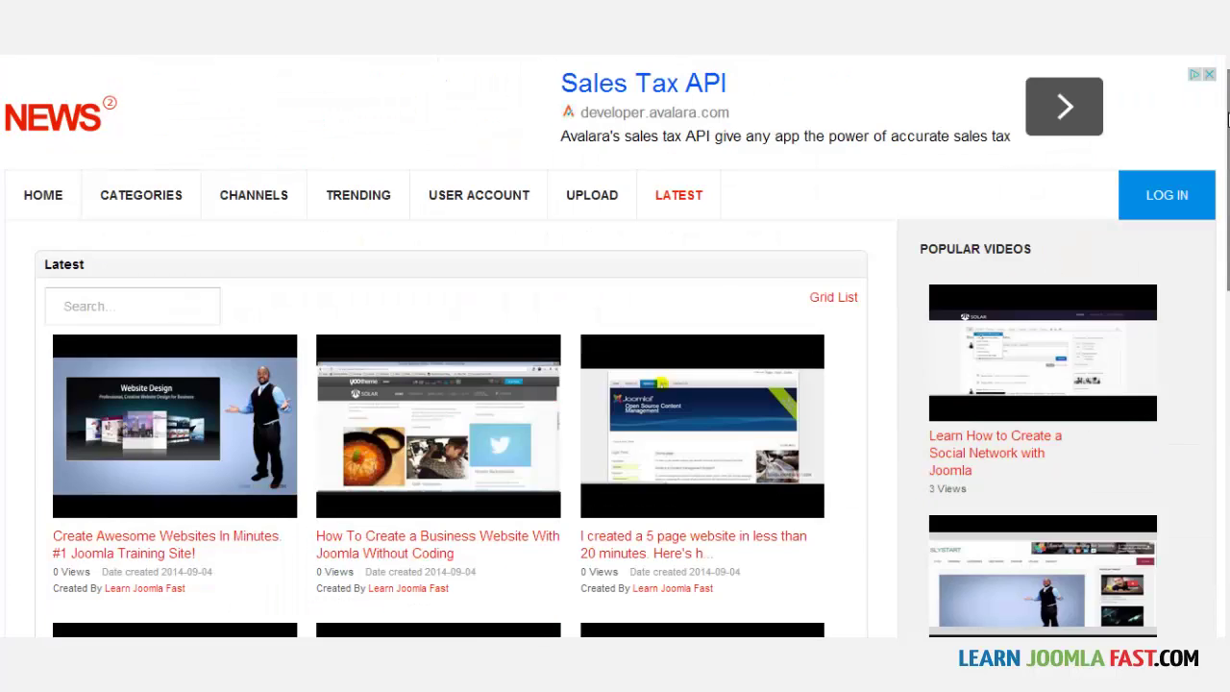
pyautogui.click(362, 195)
pyautogui.scroll(-10, 1158, 305)
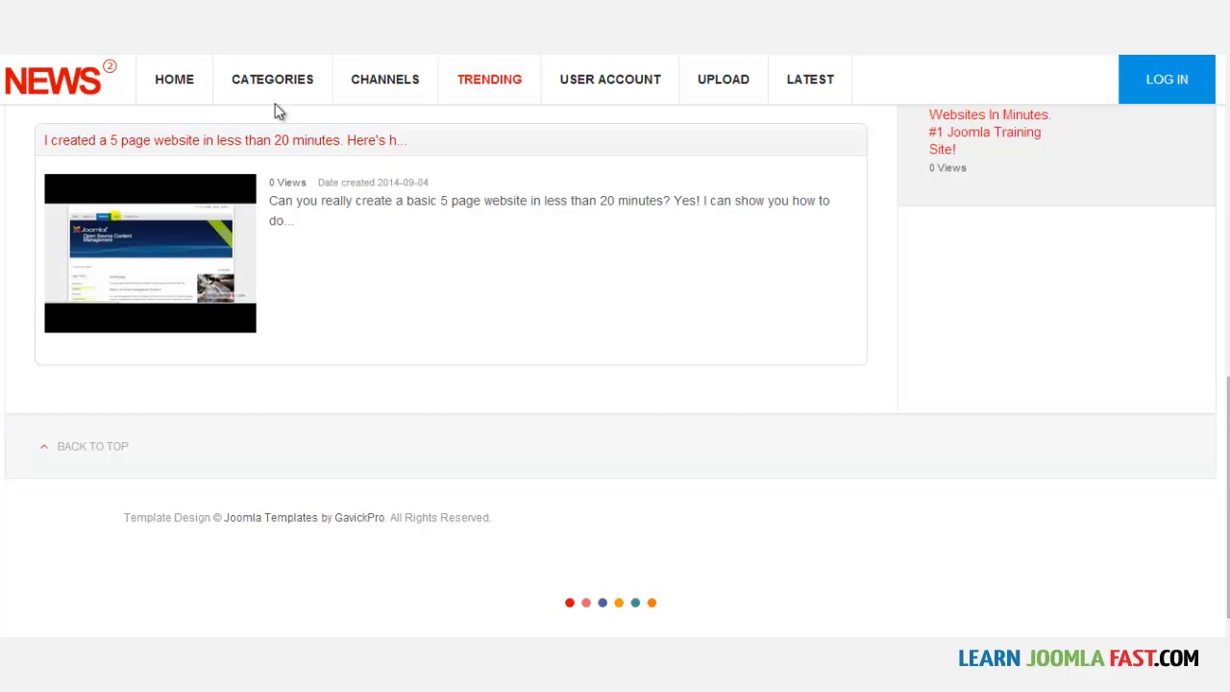
pyautogui.click(266, 81)
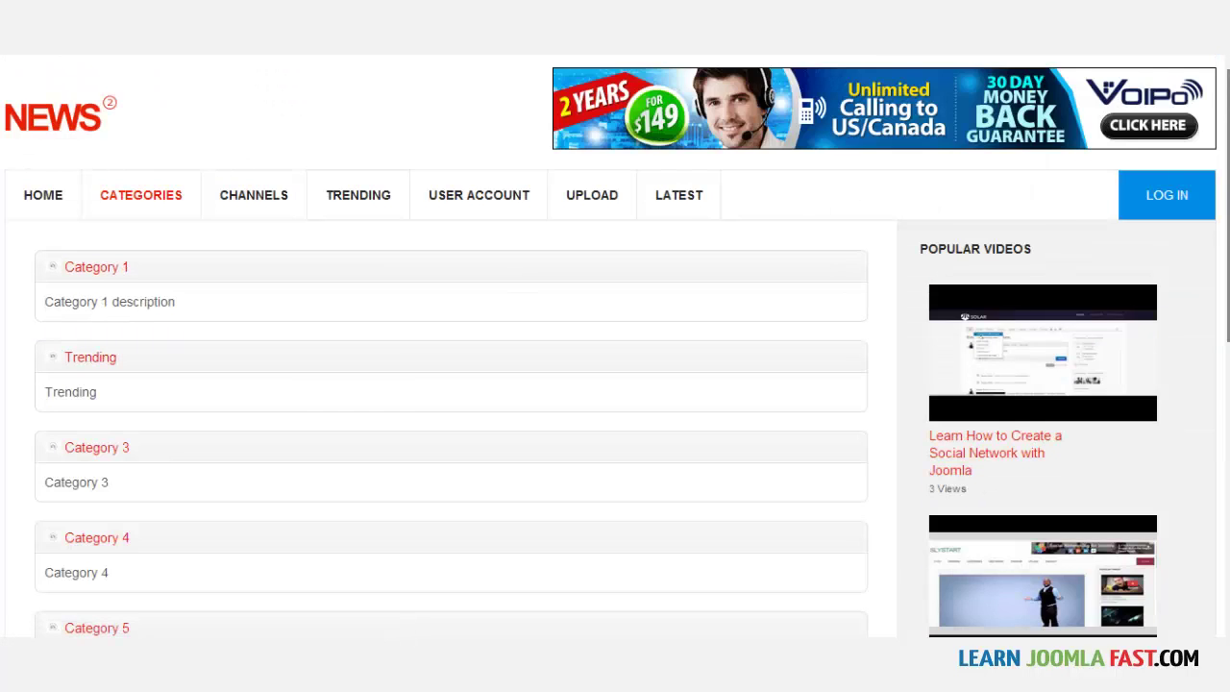
pyautogui.scroll(-10, 1211, 445)
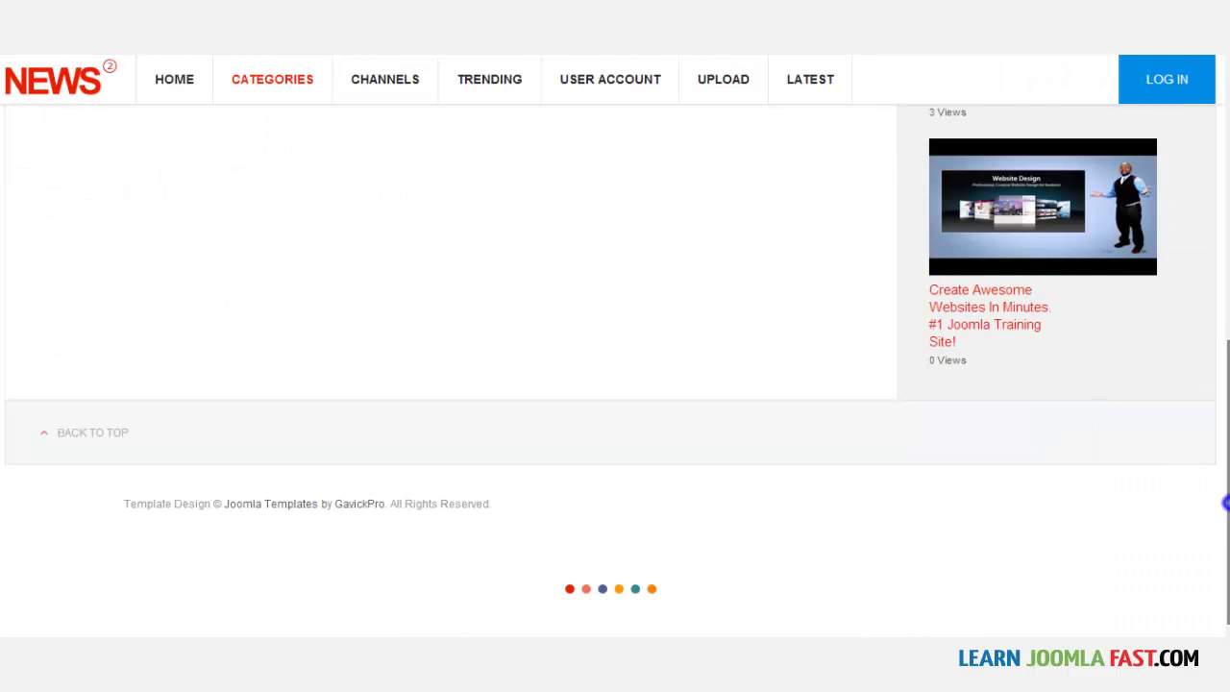
pyautogui.scroll(10, 1221, 503)
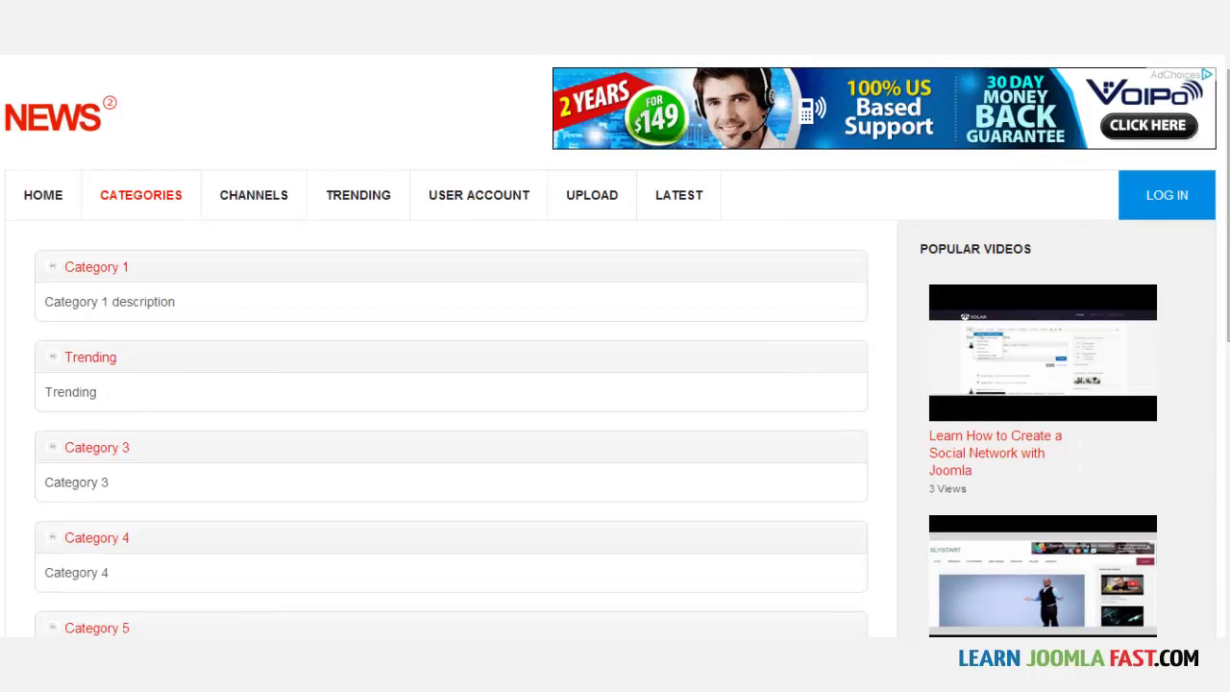
pyautogui.hotkey('ctrl', 'Tab')
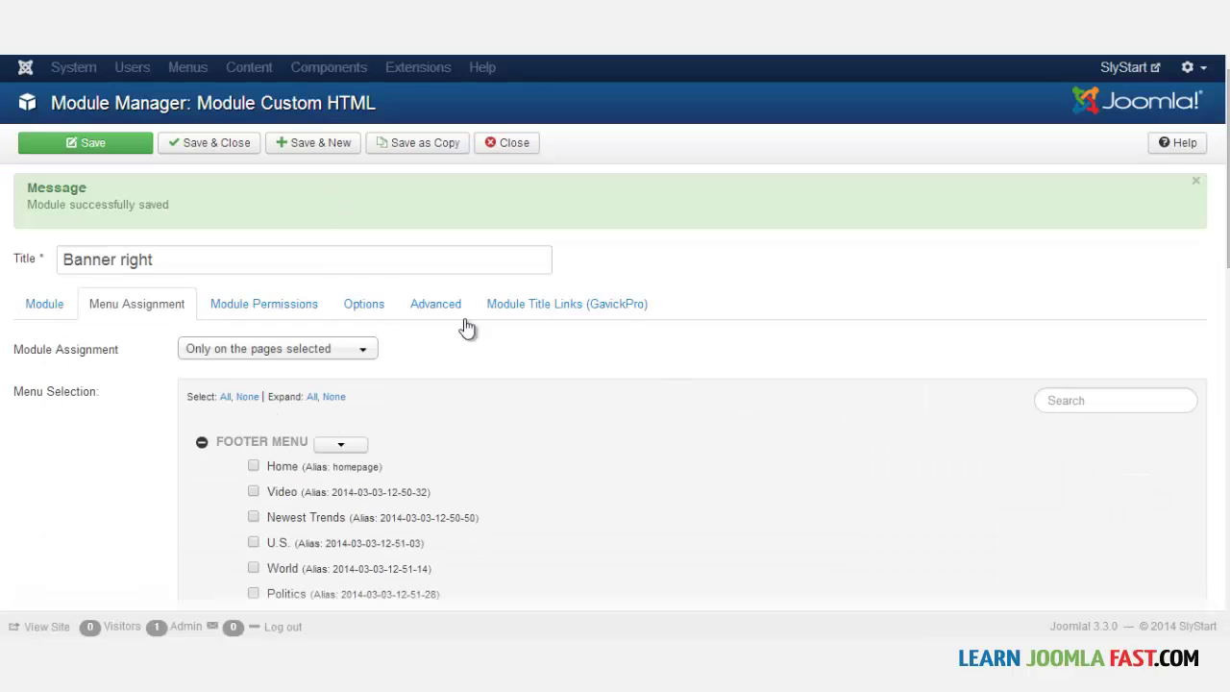
# - Switch Banner right's Module Assignment to On all pages, then Save & Close
pyautogui.click(207, 350)
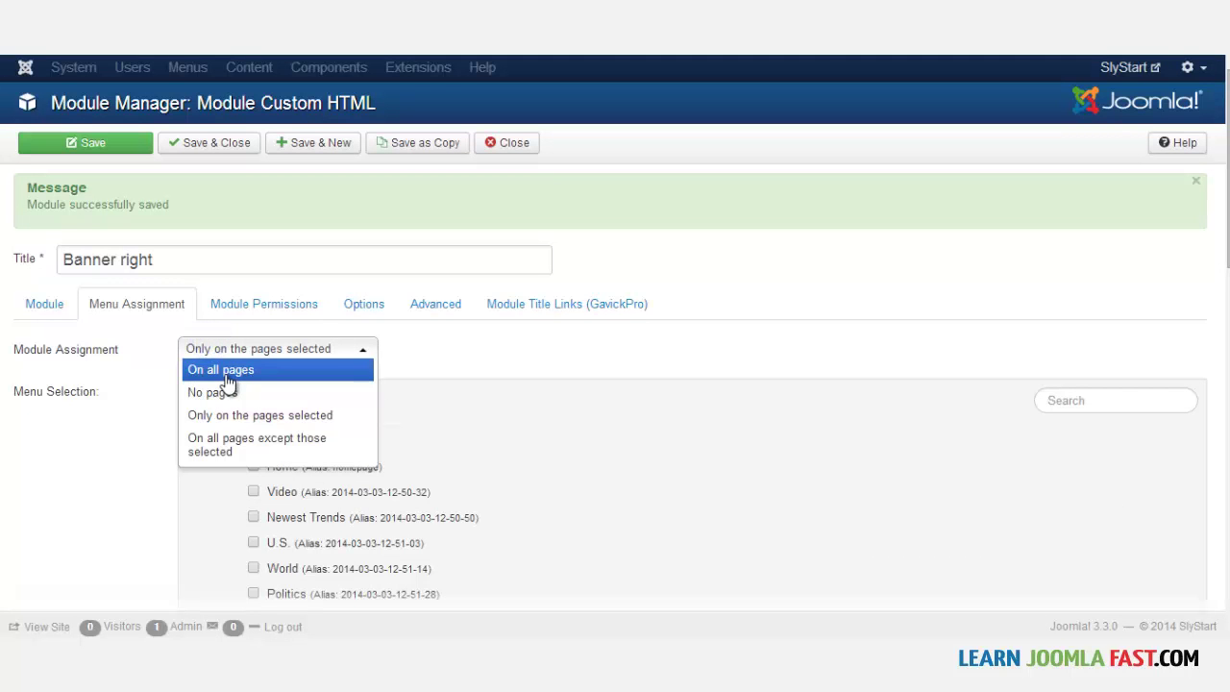
pyautogui.click(228, 373)
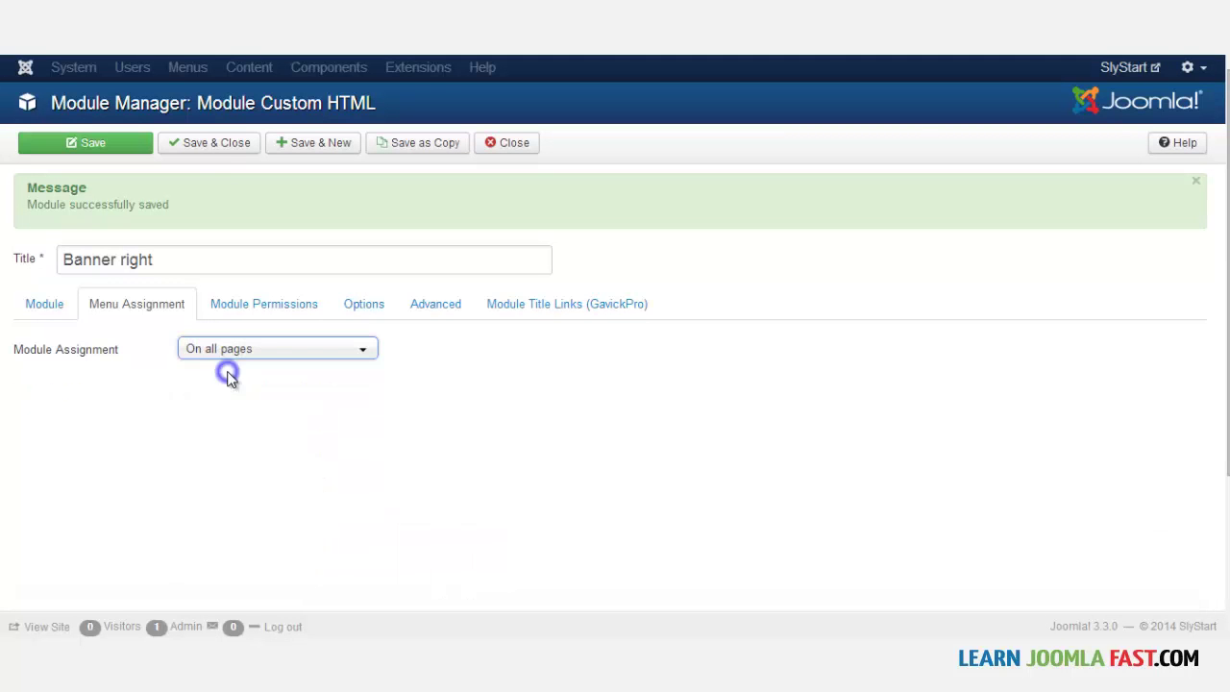
pyautogui.click(203, 142)
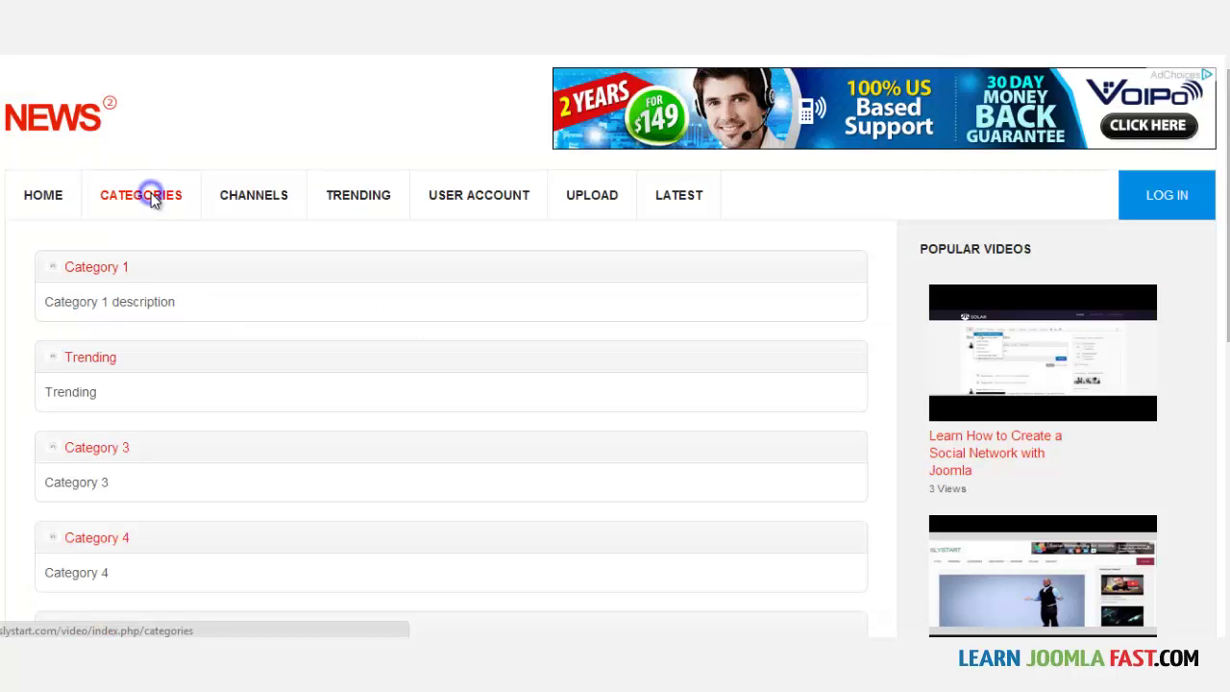
# - Confirm the live Categories page shows the right-sidebar side ad and the top banner
pyautogui.click(151, 198)
pyautogui.scroll(-10, 576, 385)
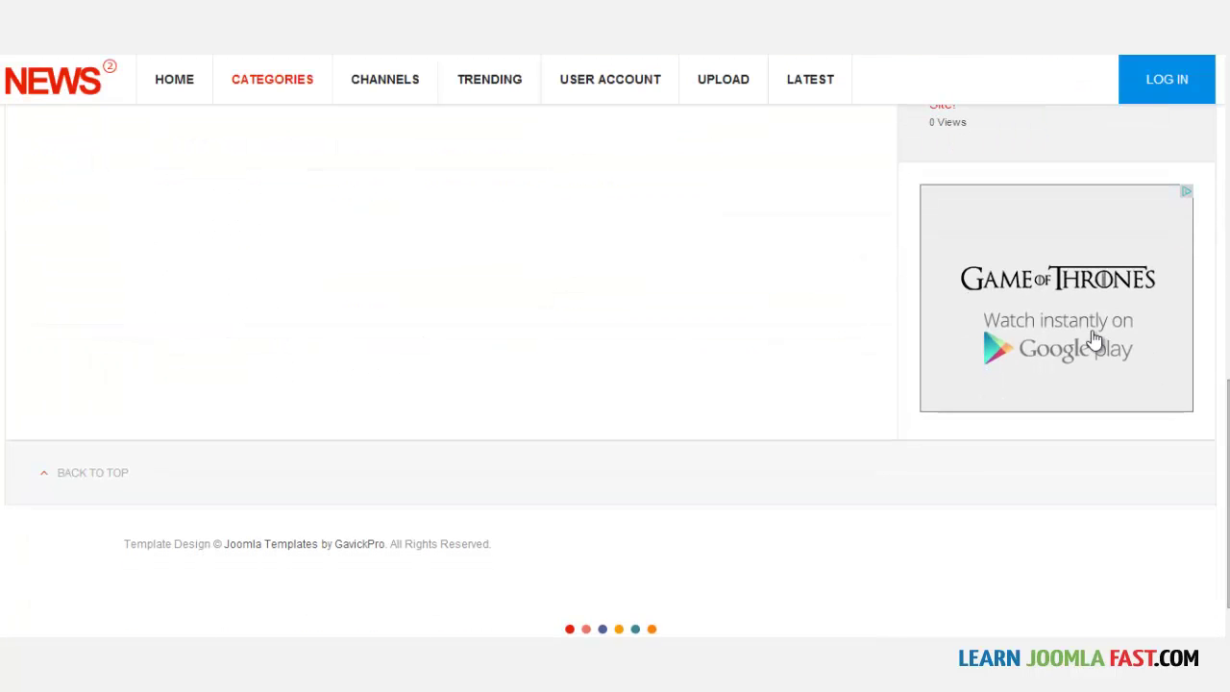
pyautogui.scroll(5, 1224, 486)
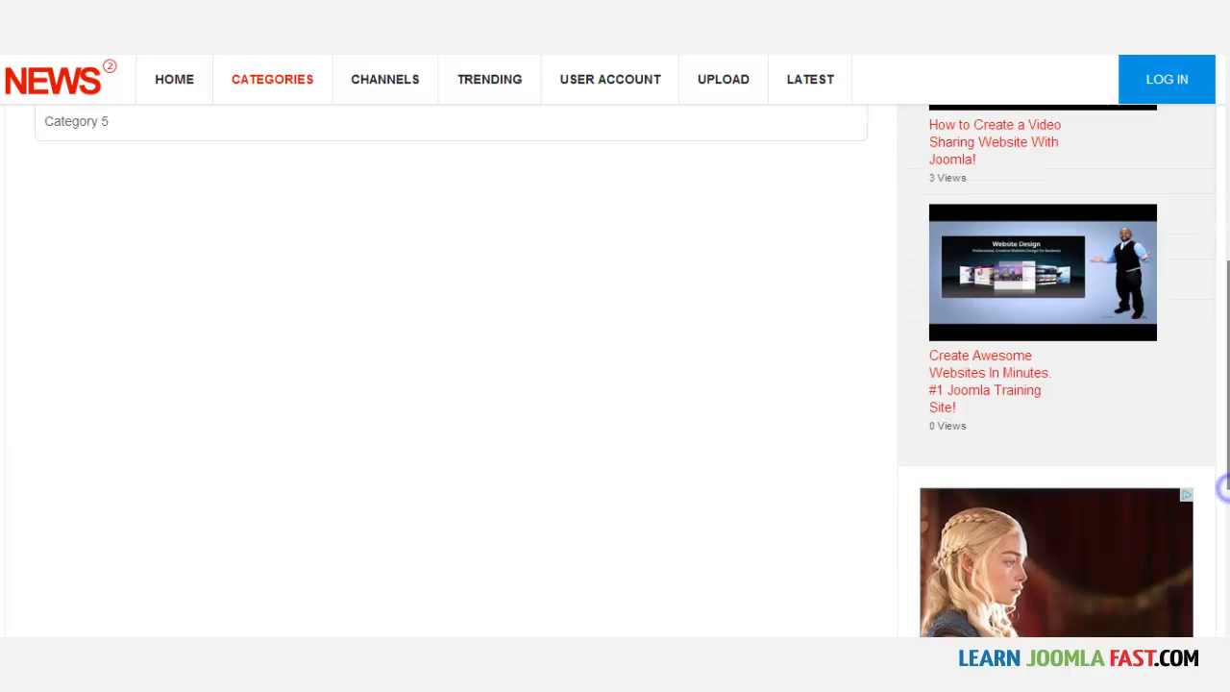
pyautogui.scroll(5, 615, 384)
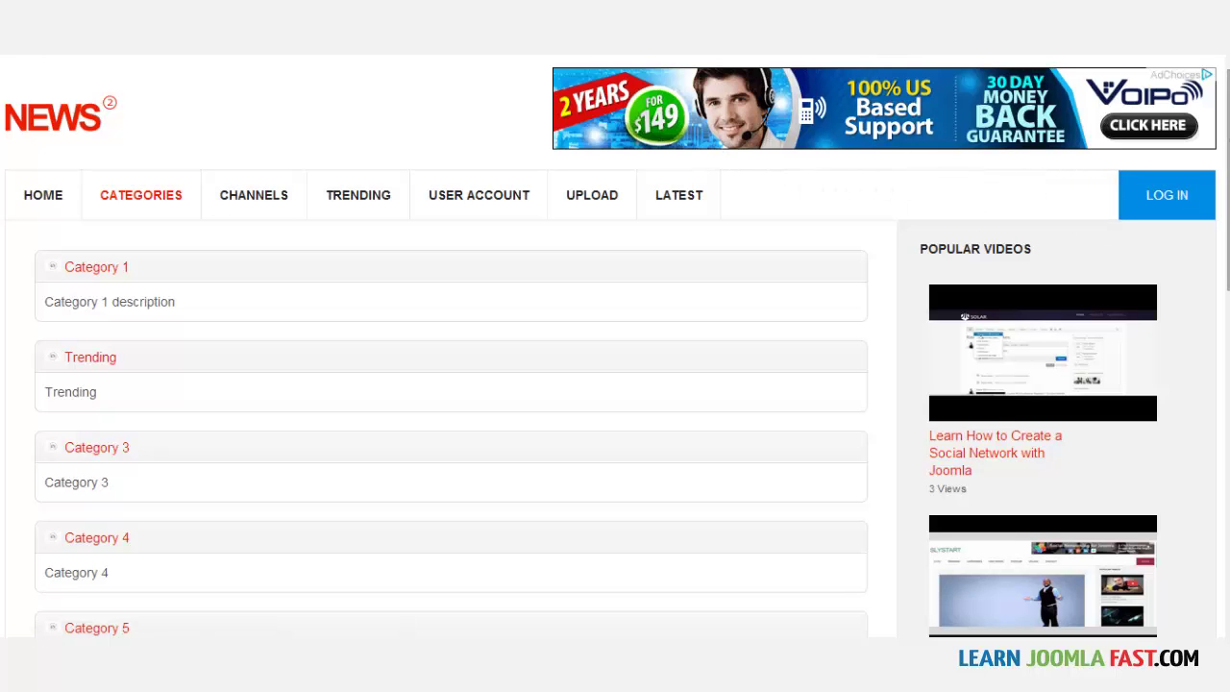
pyautogui.scroll(-10, 615, 346)
pyautogui.moveTo(1227, 452); pyautogui.dragTo(1216, 82)
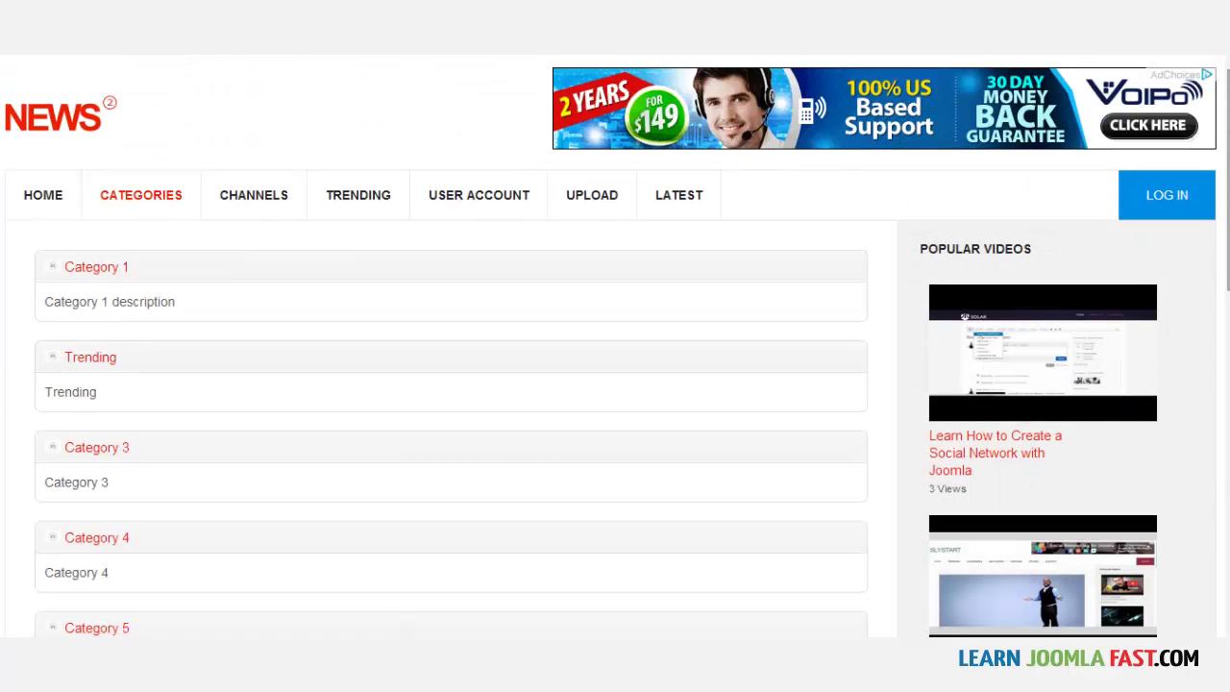